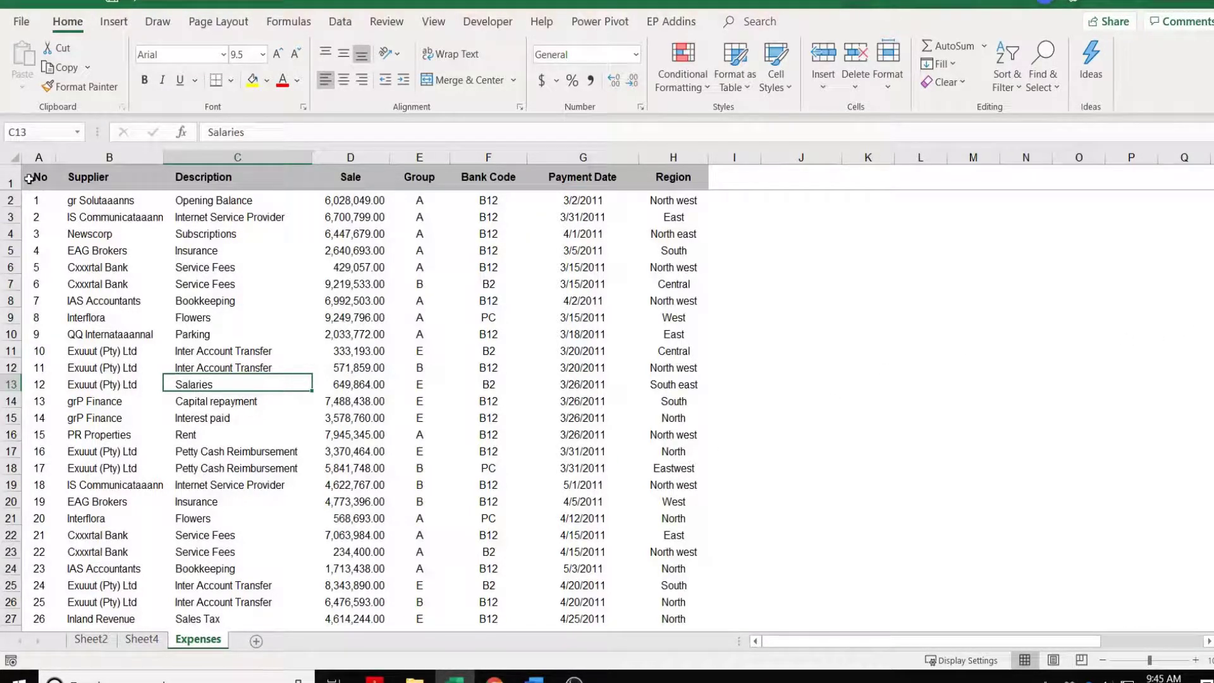
Select the Expenses data and headers, briefly clearing and restoring the Sale header
left_click_drag(30, 179, 663, 589)
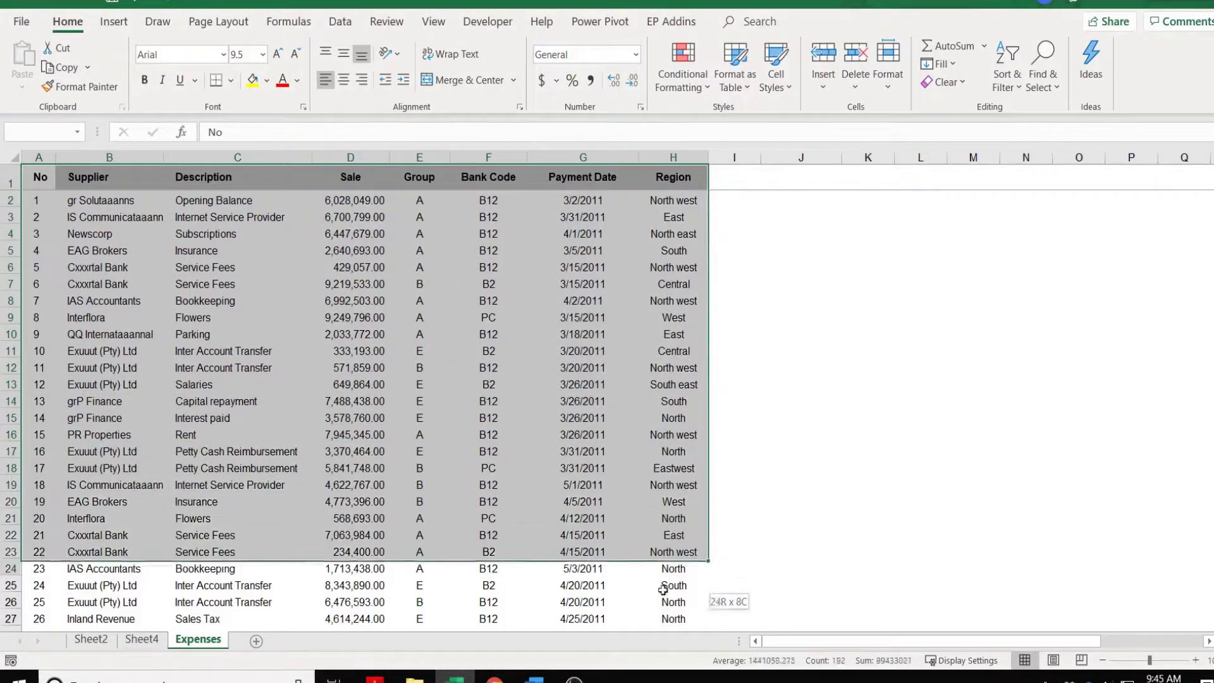
left_click_drag(664, 590, 665, 615)
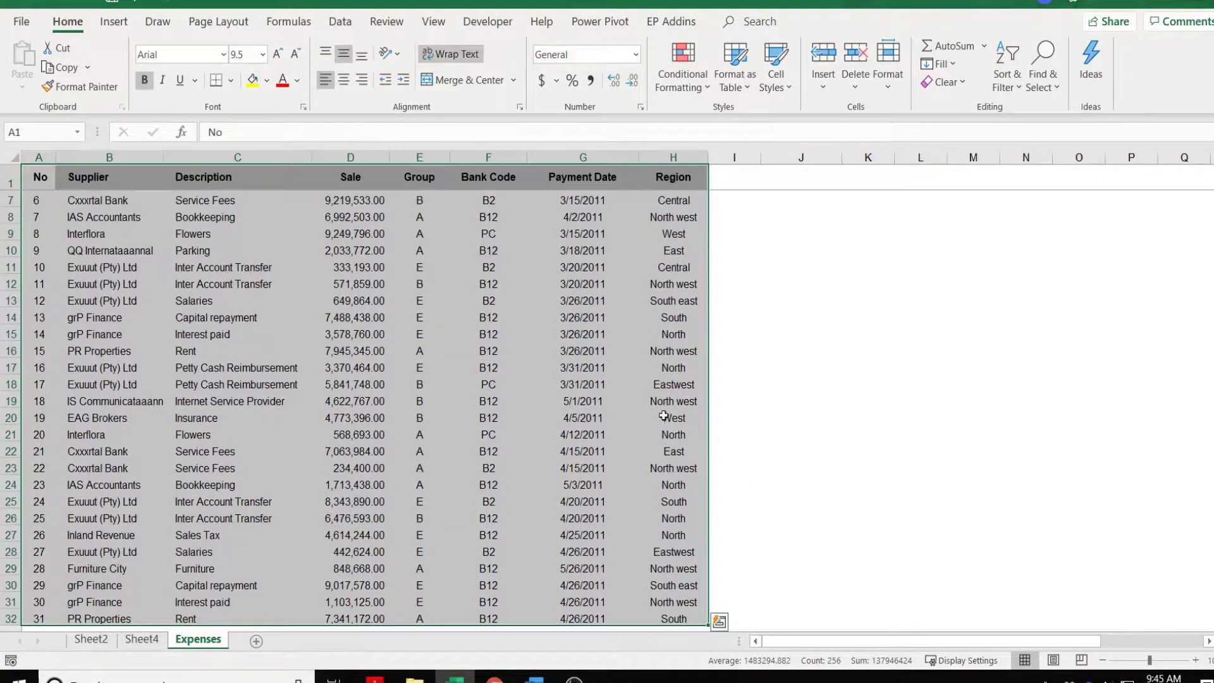
scroll(664, 416, "up", 2)
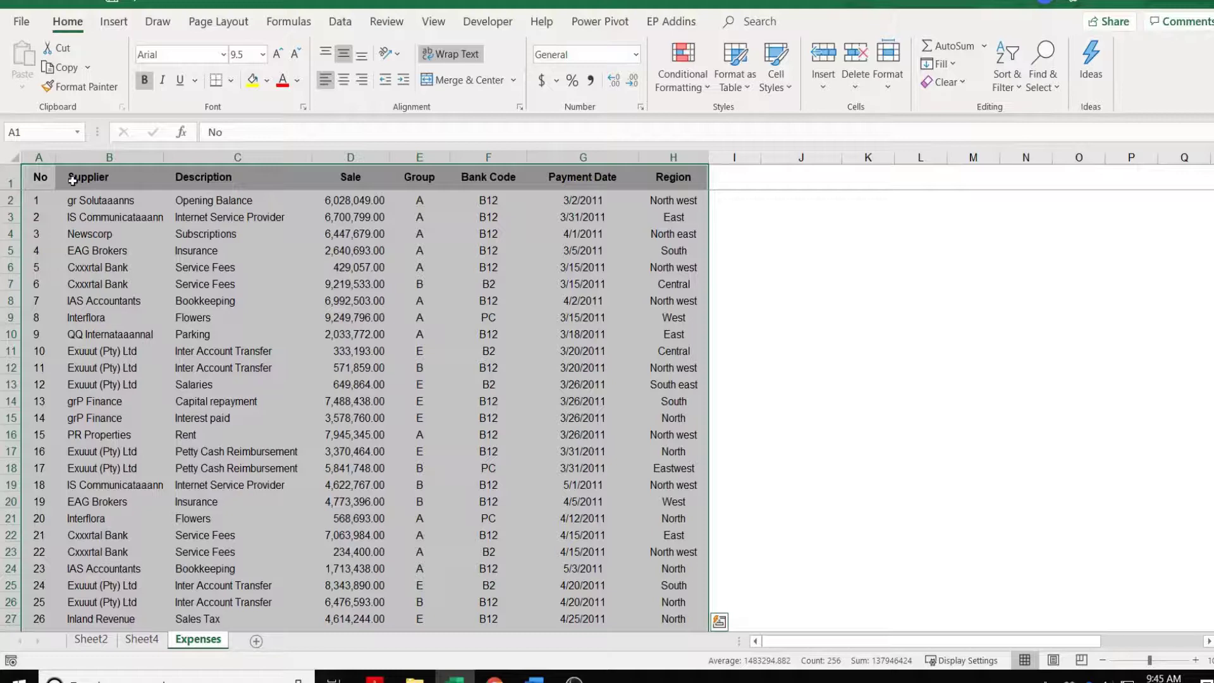
left_click_drag(38, 177, 677, 170)
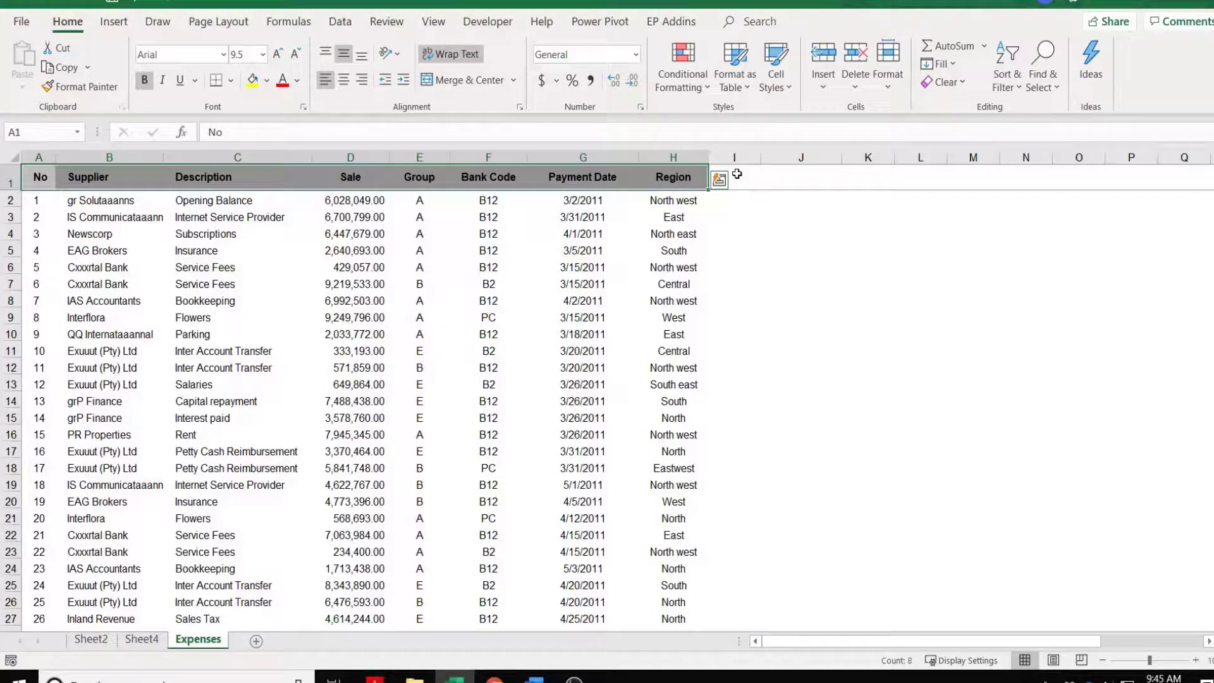
left_click(350, 177)
key("Delete")
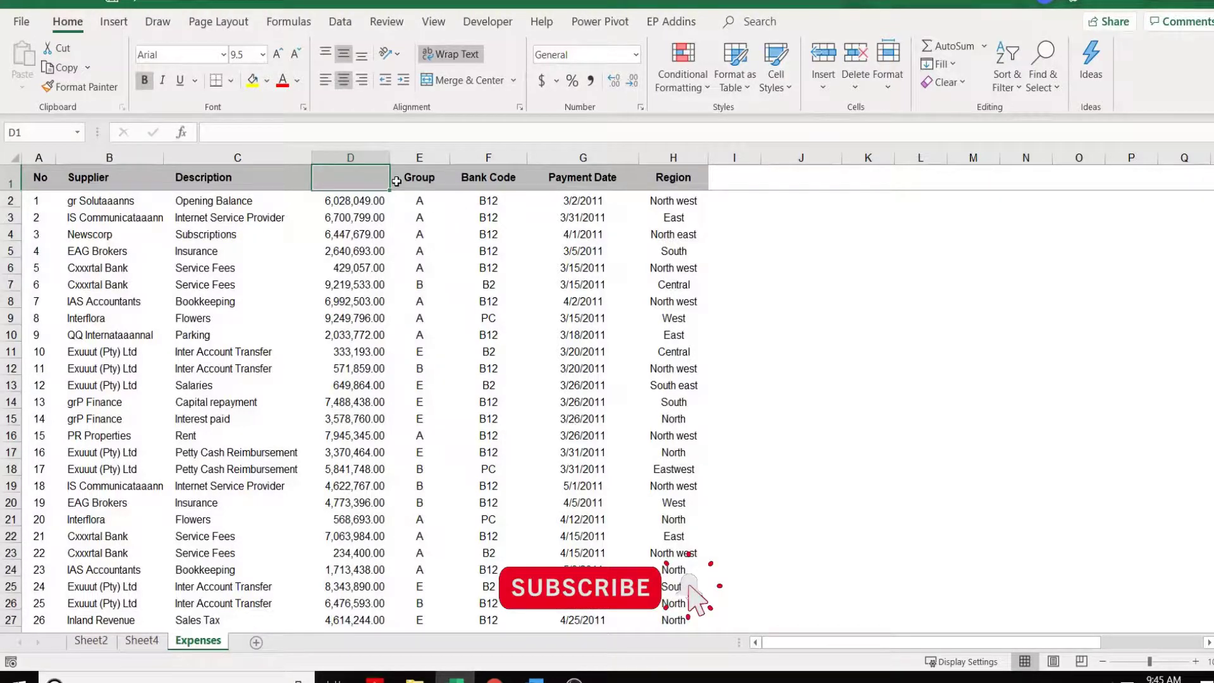
key("ctrl+z")
Start a PivotTable from a cell in the data, reaching the Create PivotTable dialog for A1:H209
left_click(33, 201)
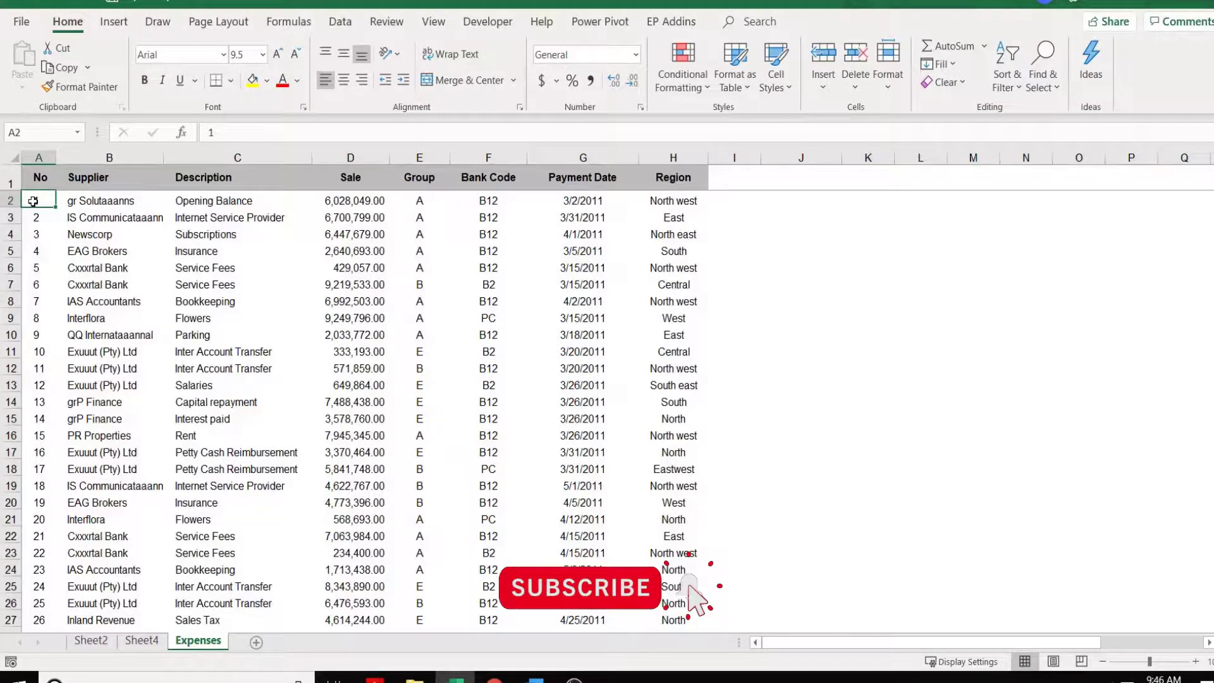
left_click(123, 21)
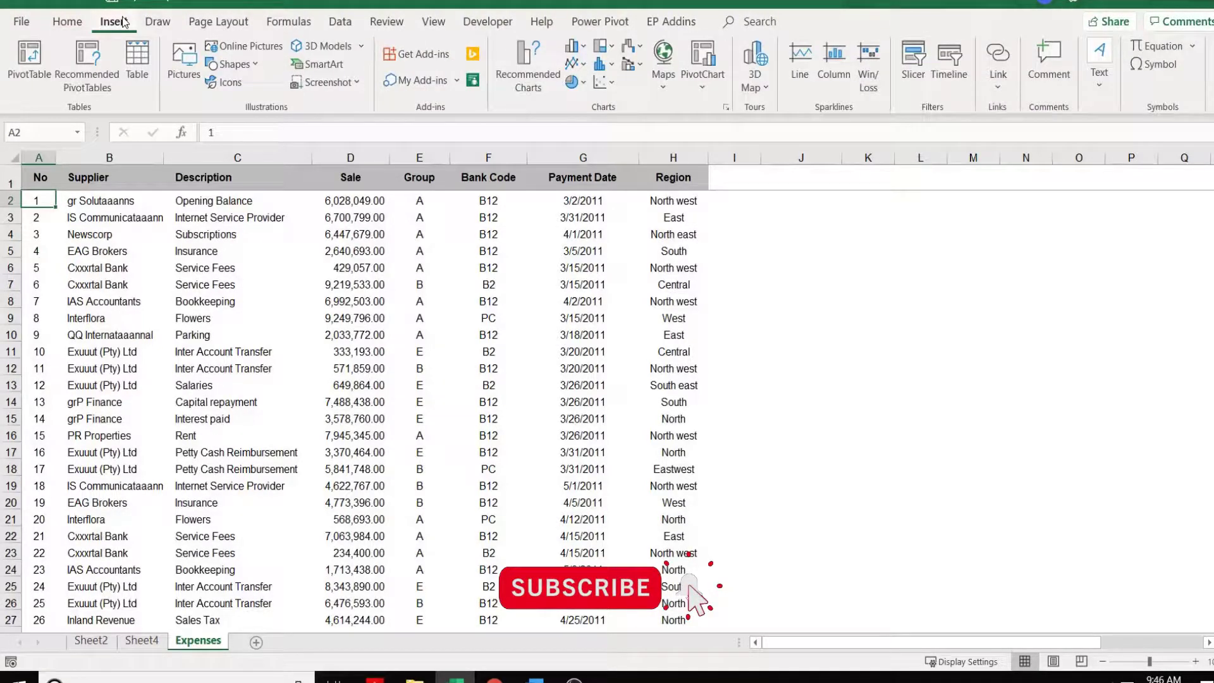
left_click(36, 62)
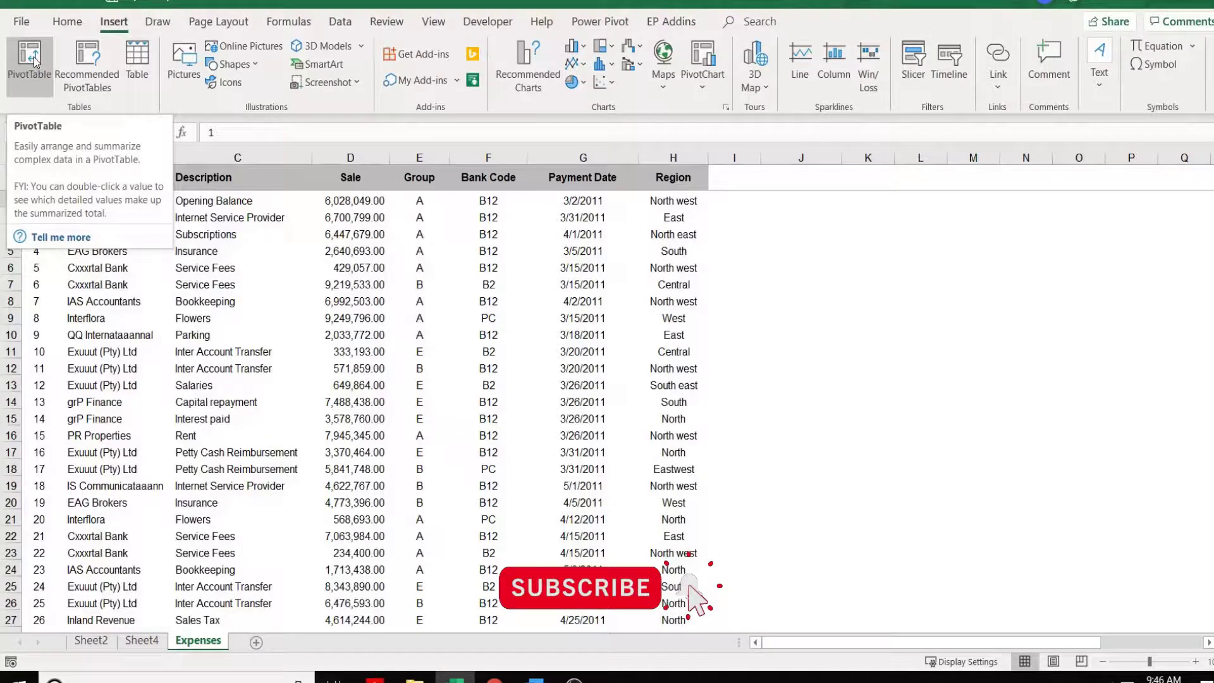
left_click(33, 57)
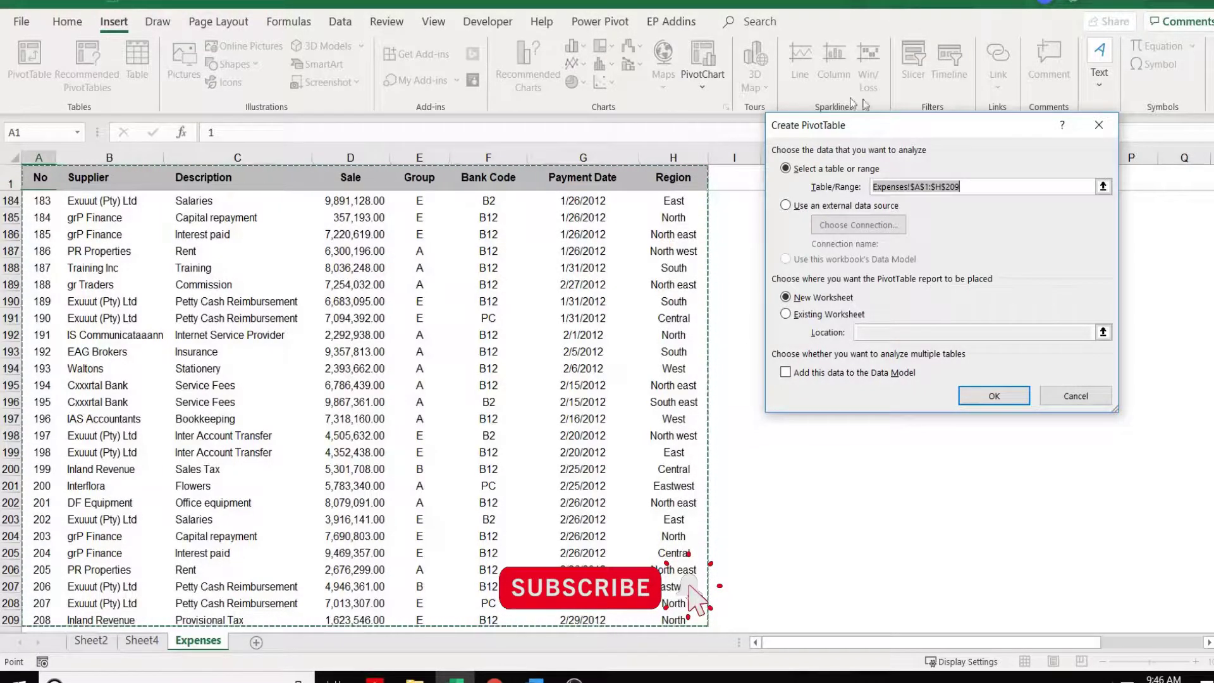
mouse_move(972, 118)
left_mouse_down()
mouse_move(723, 102)
mouse_move(408, 114)
mouse_move(273, 88)
left_mouse_up()
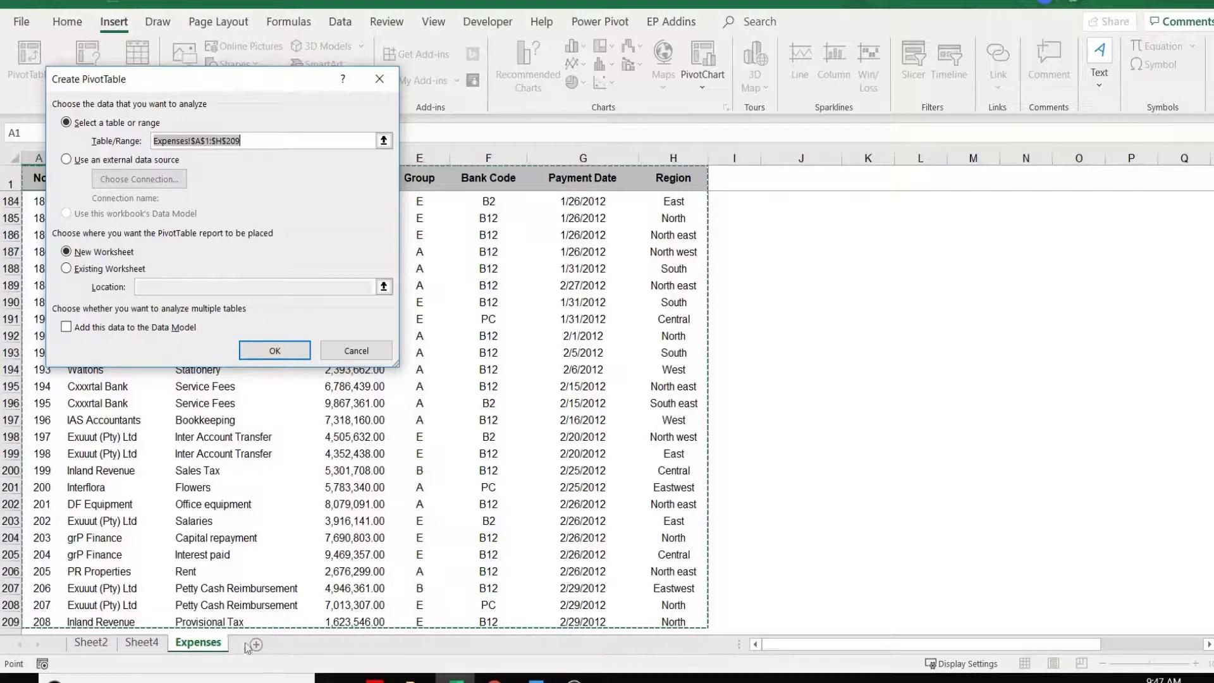
left_click(91, 642)
left_click(68, 273)
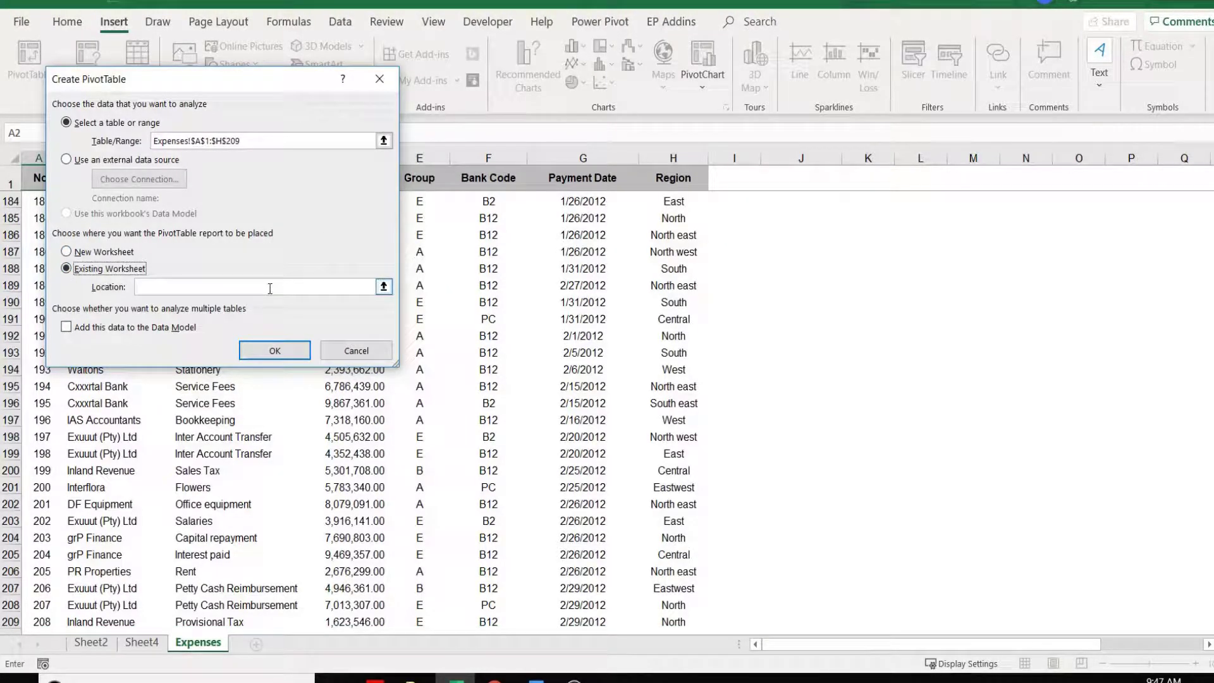
left_click(67, 251)
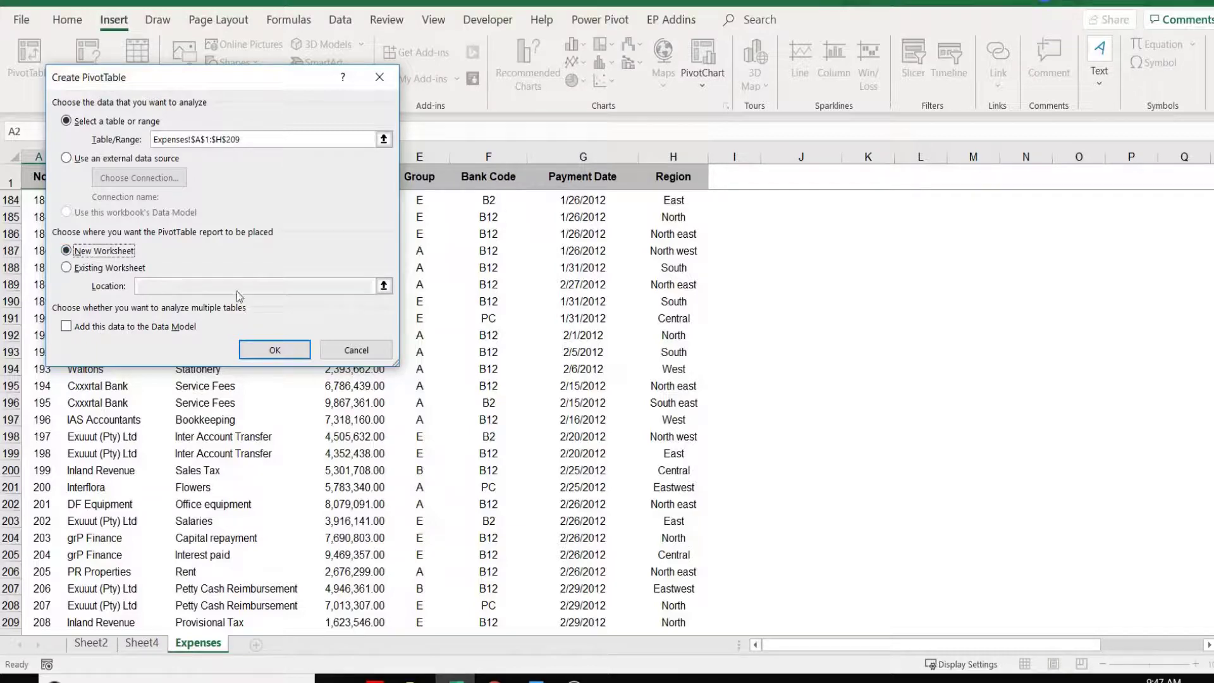
Confirm the dialog to place an empty PivotTable1 on new Sheet1
left_click(273, 351)
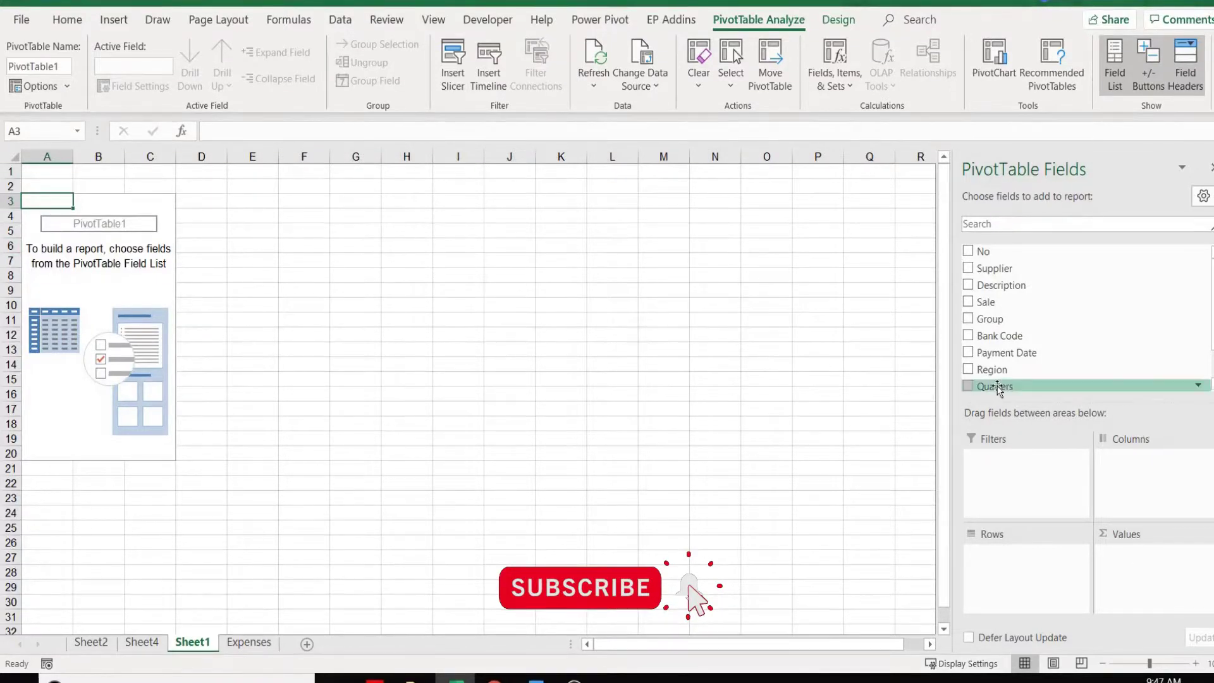
Add Sale as the summed value and format the total as 1,061,433,002 with no decimals
left_click_drag(1012, 303, 1158, 581)
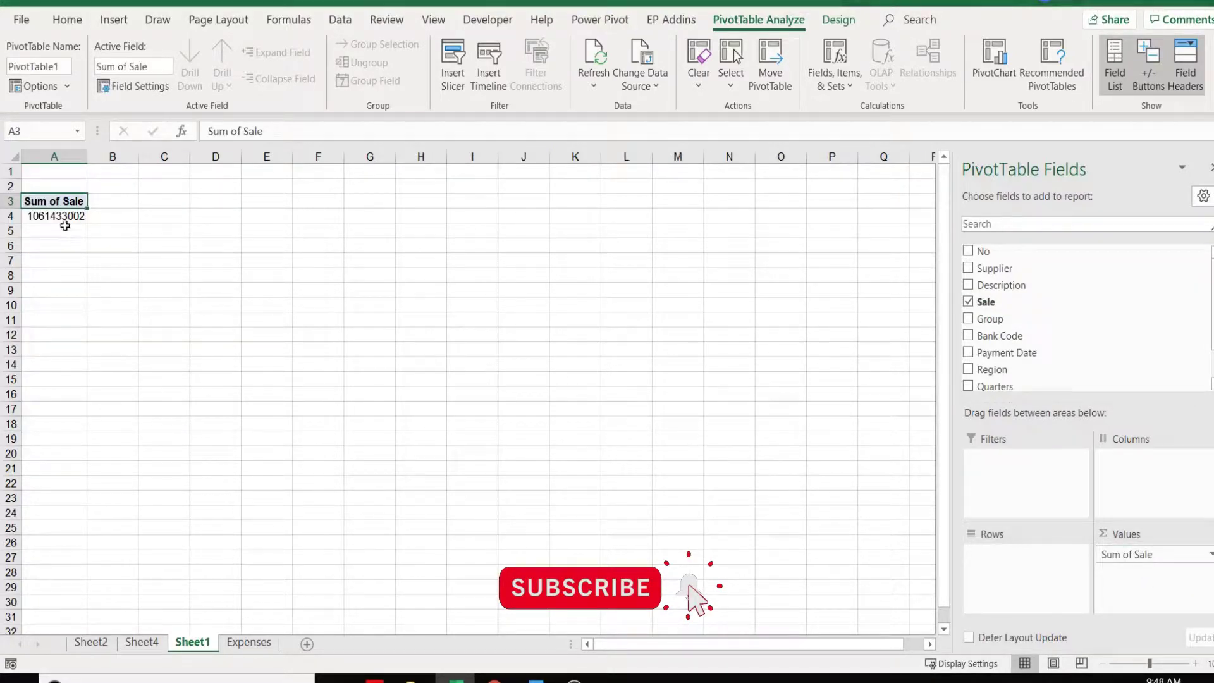
mouse_move(55, 216)
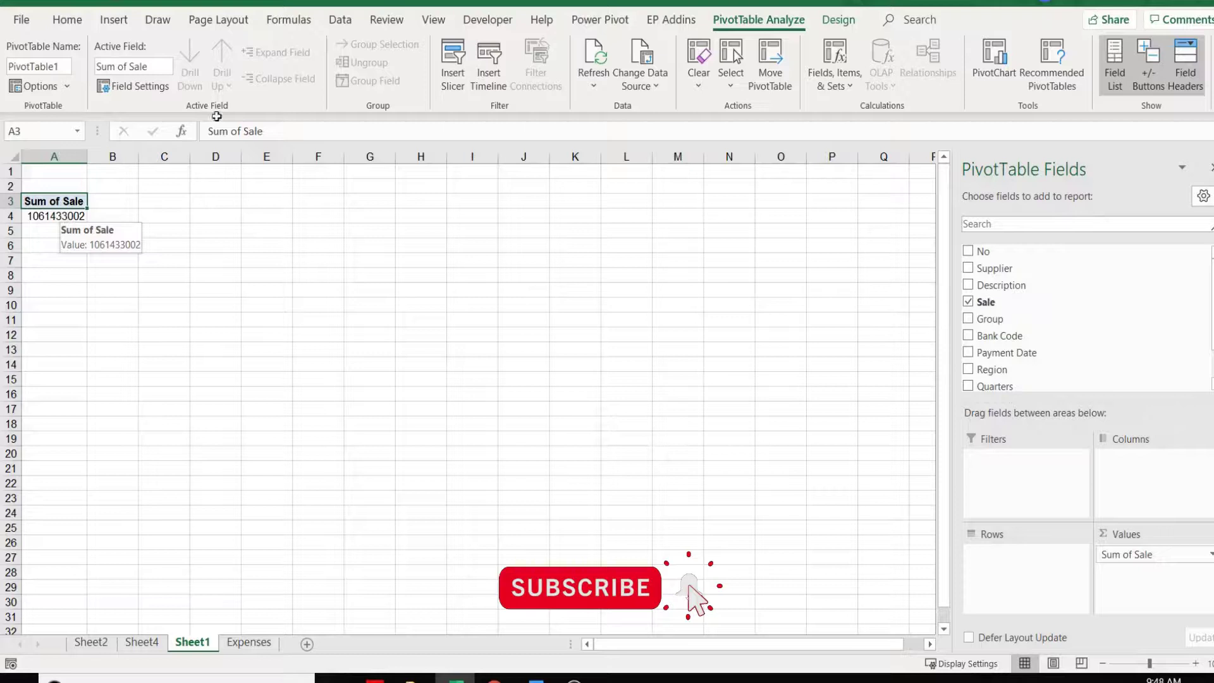
left_click(65, 216)
left_click(67, 19)
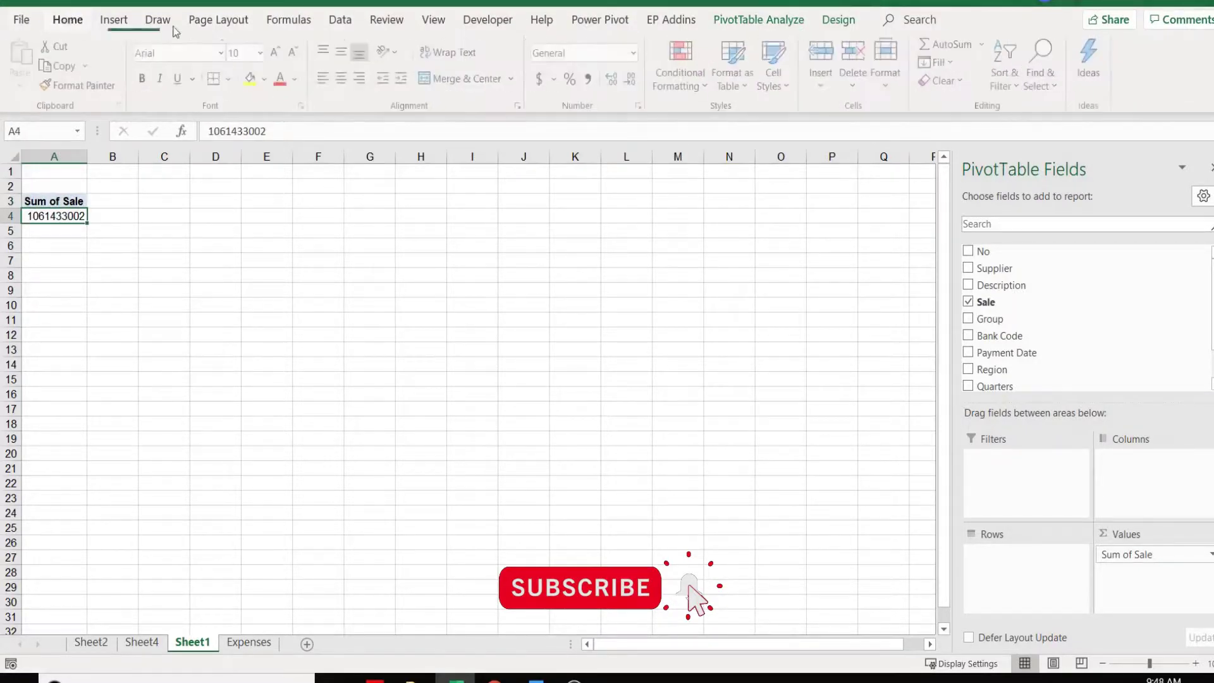
left_click(590, 84)
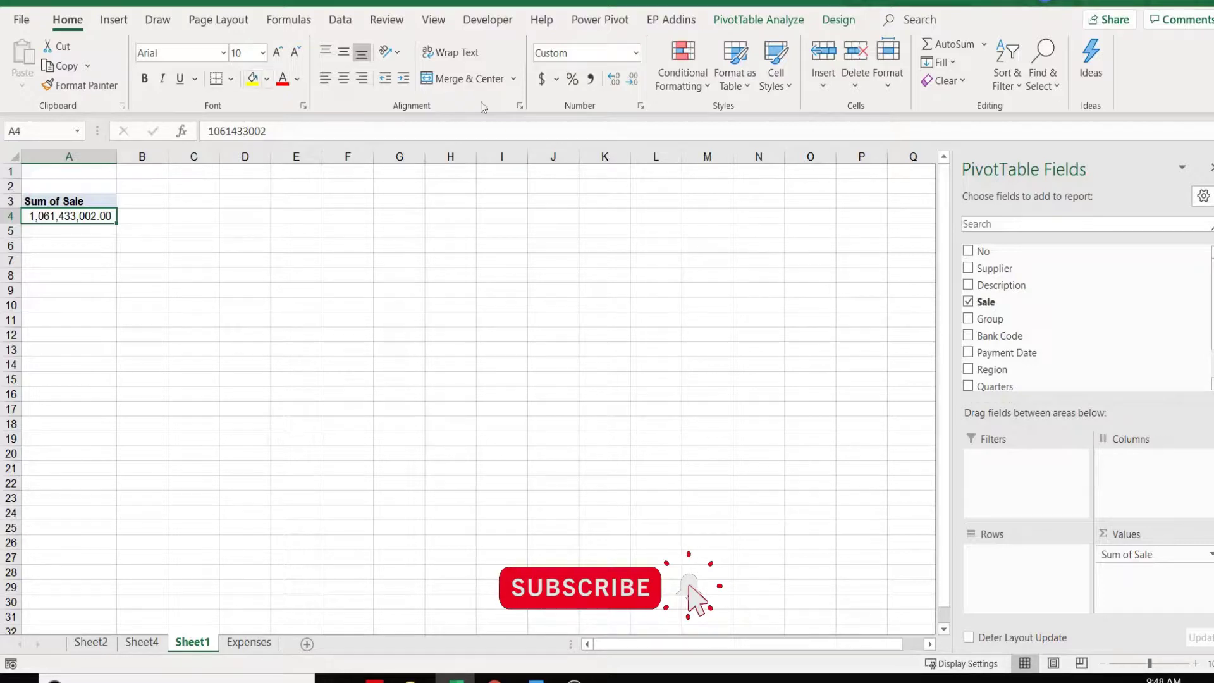
left_click(634, 82)
left_click(635, 83)
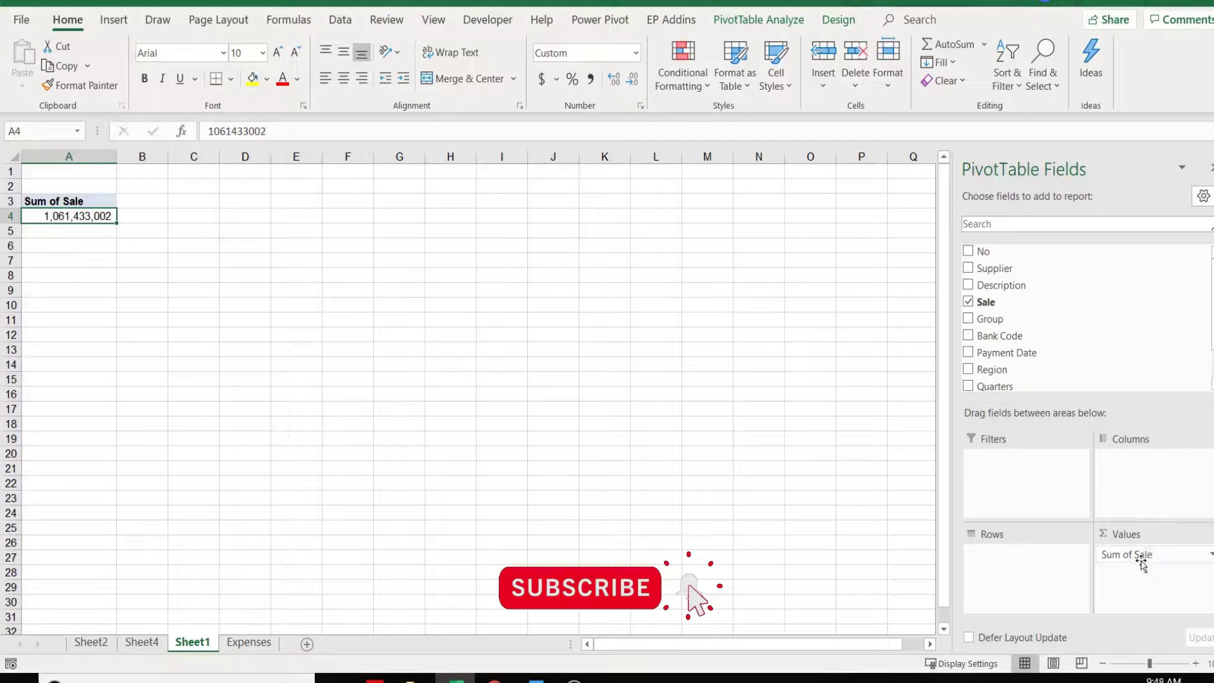
Place Region in the Rows area so each region's Sum of Sale is listed with a Grand Total
left_click_drag(1076, 321, 1001, 570)
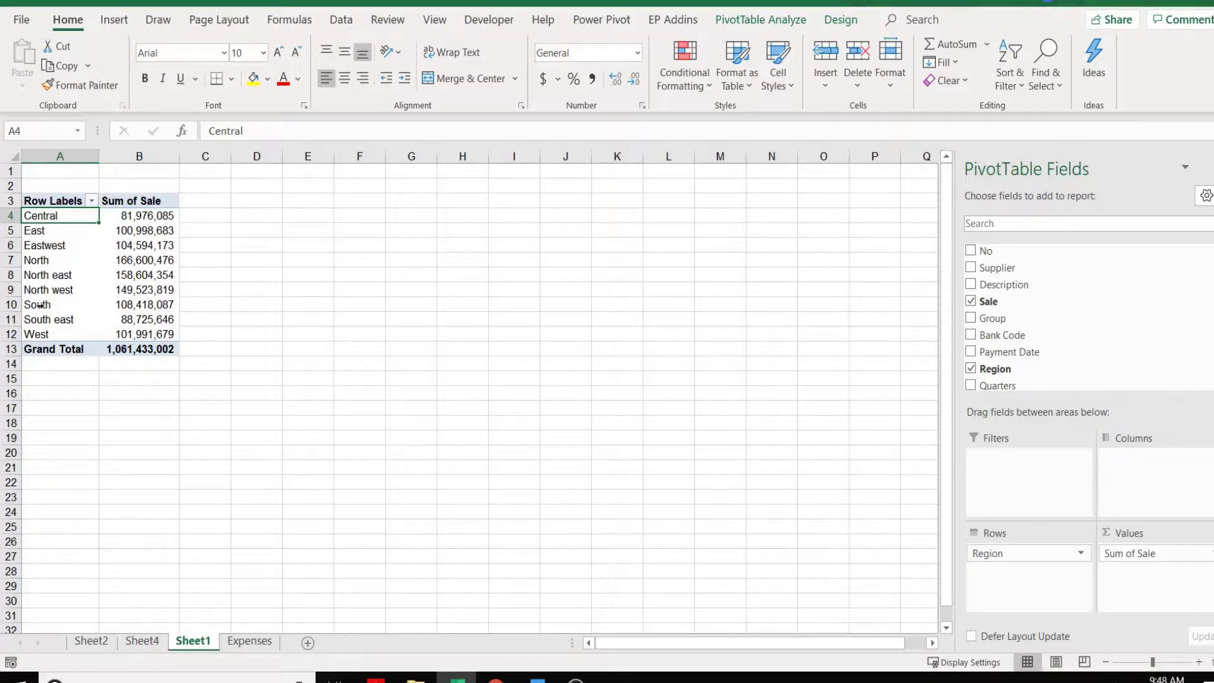
key("ctrl+z")
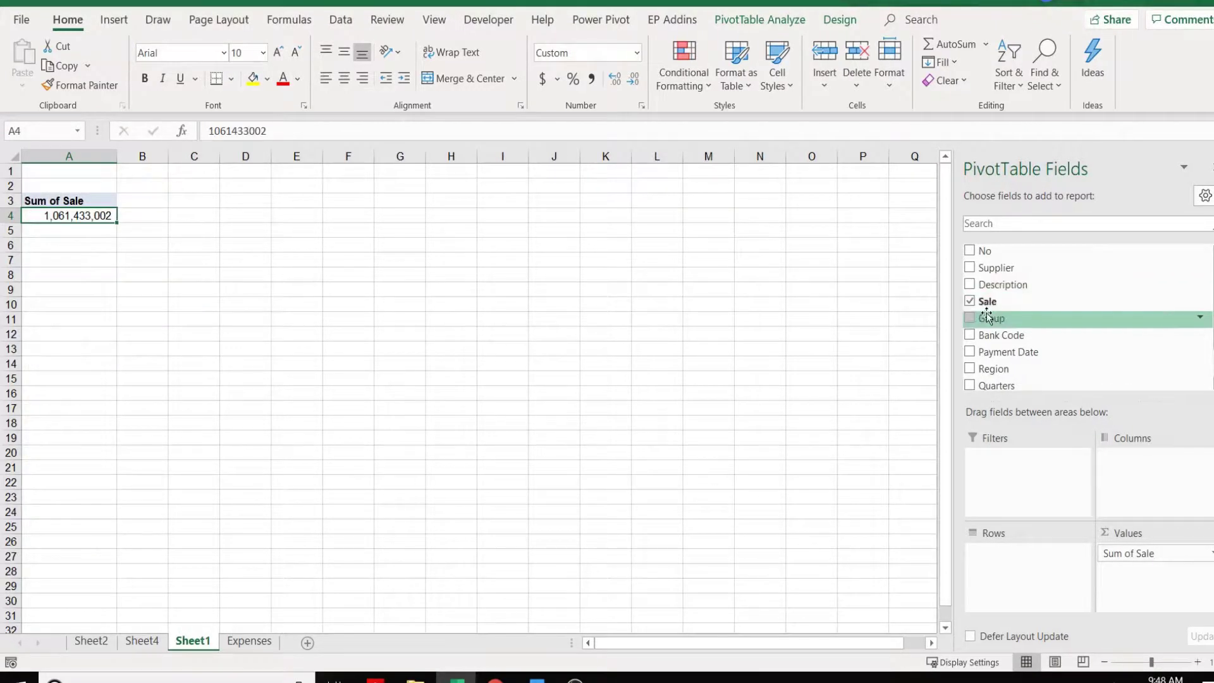
left_click_drag(1013, 324, 1000, 570)
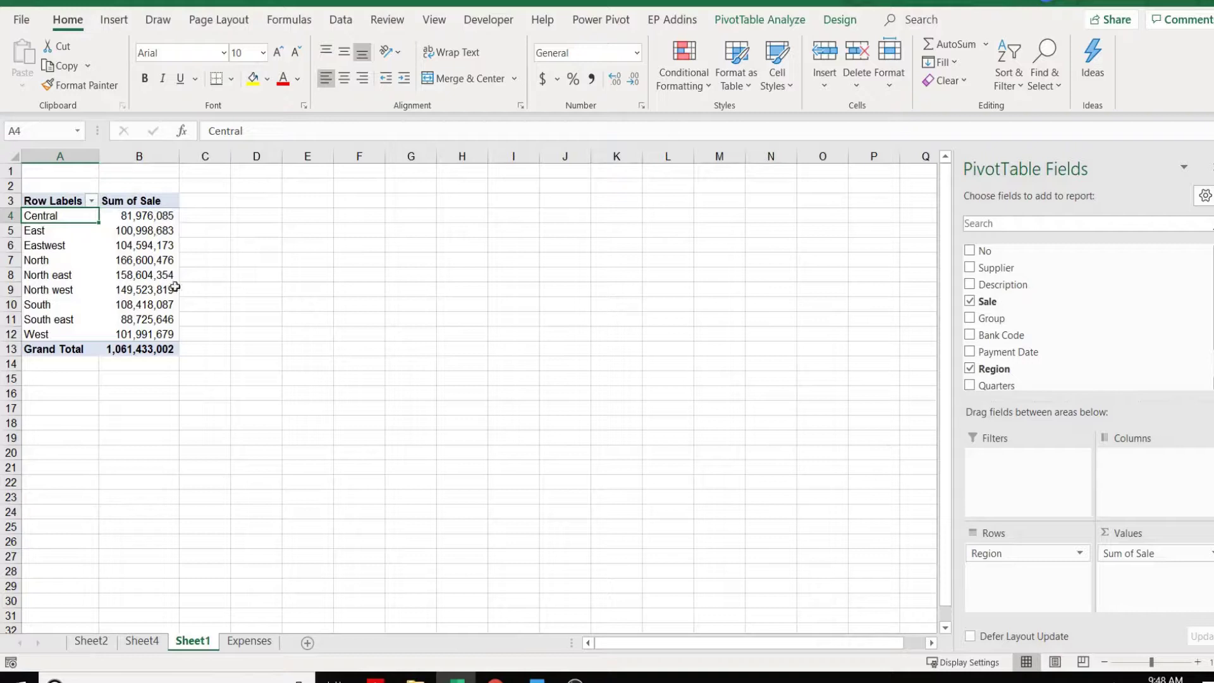
left_click(970, 369)
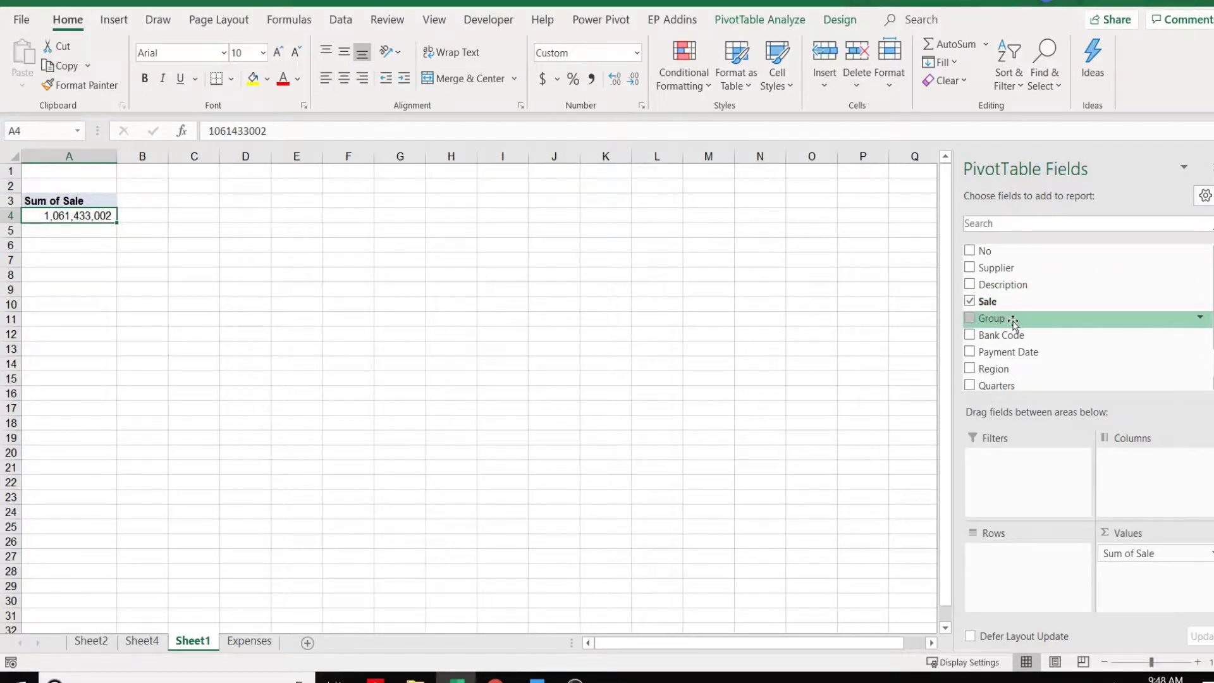
left_click_drag(1008, 368, 998, 570)
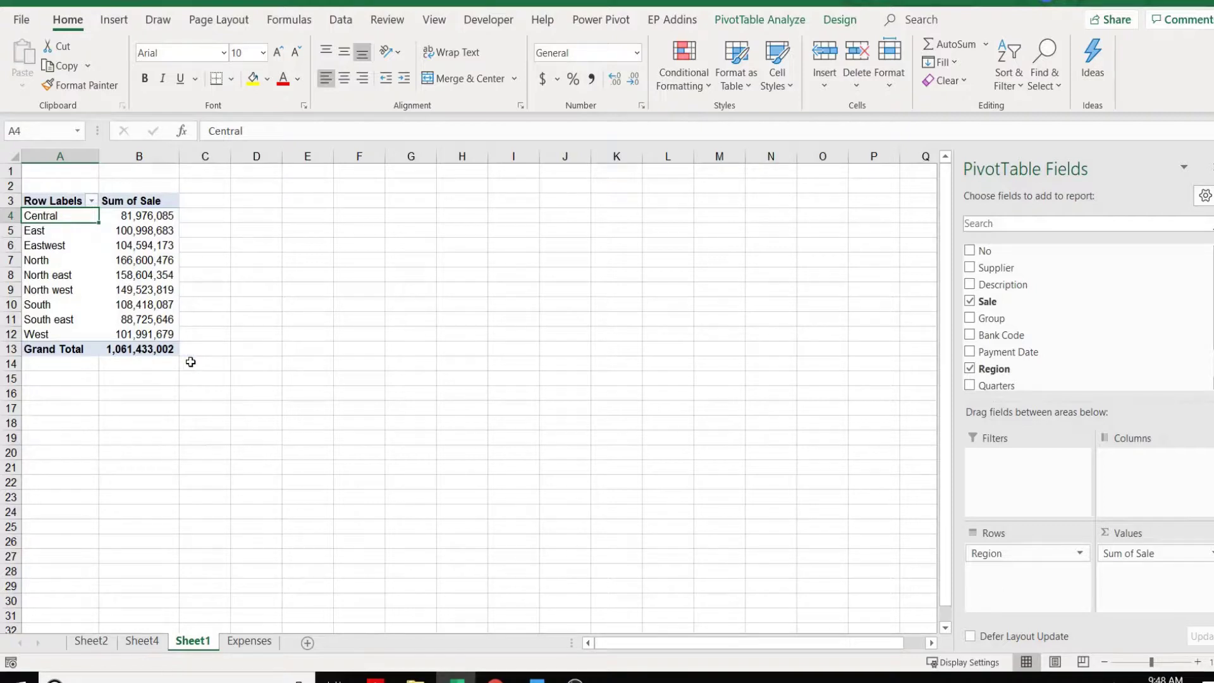
scroll(1006, 295, "down", 1)
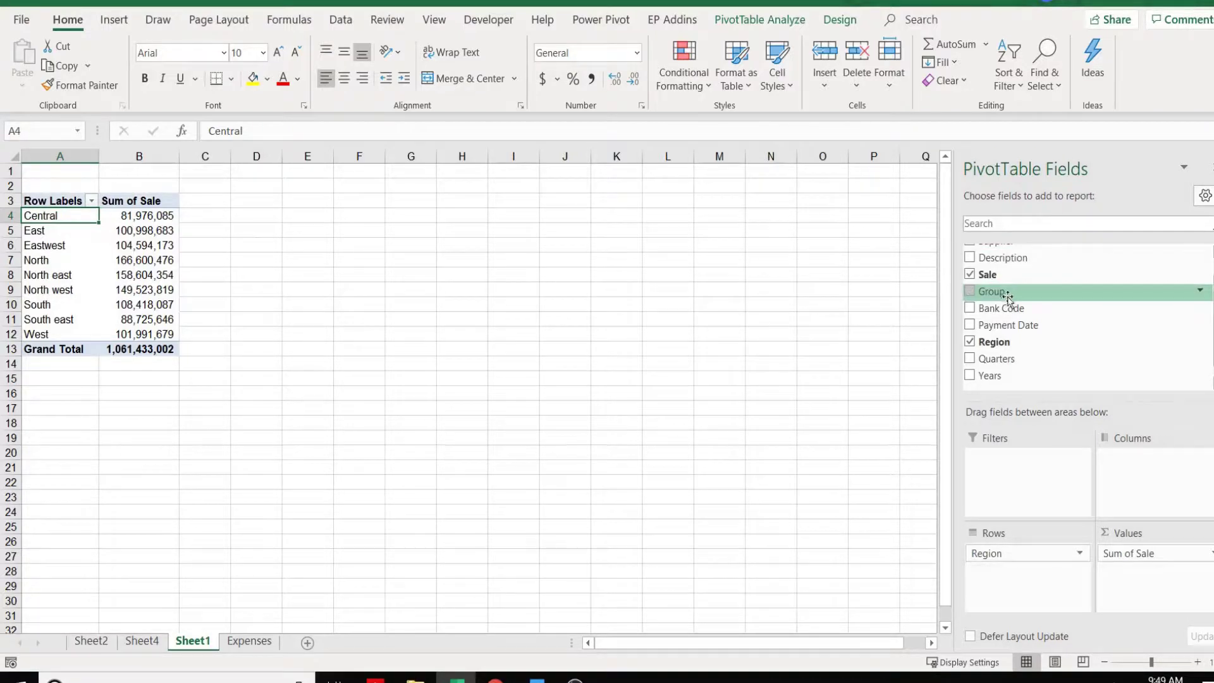
mouse_move(995, 292)
left_mouse_down()
mouse_move(1175, 465)
mouse_move(1170, 479)
mouse_move(1148, 477)
left_mouse_up()
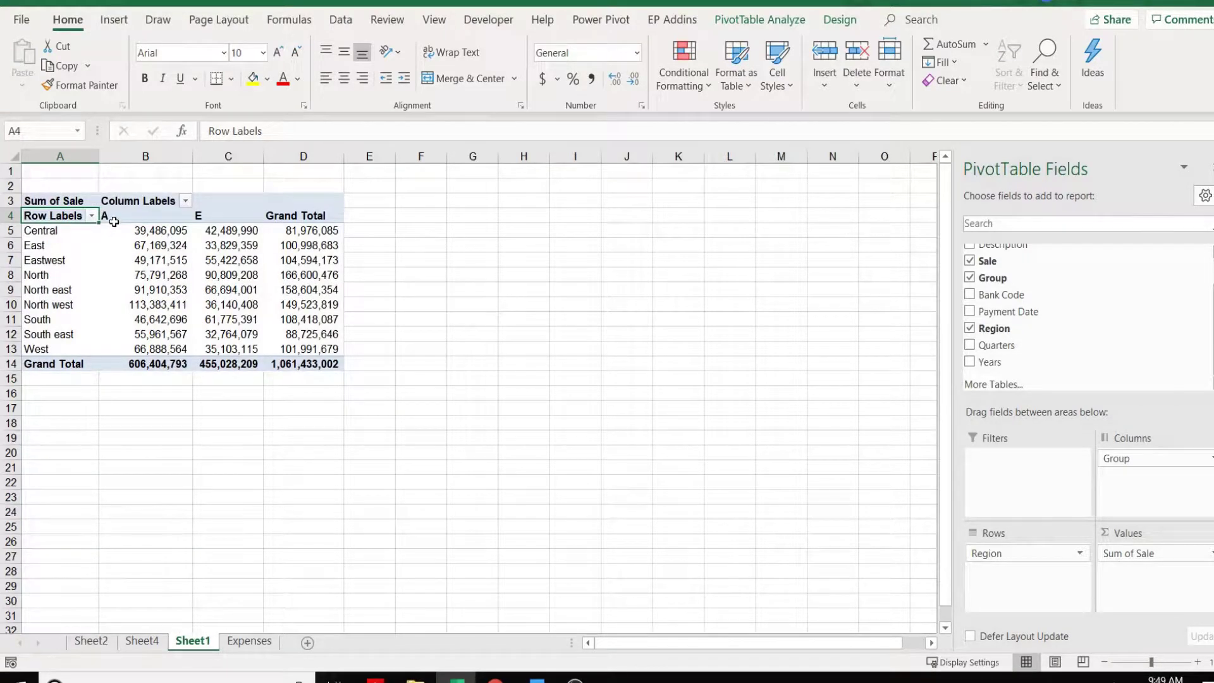
left_click(122, 204)
left_click(304, 211)
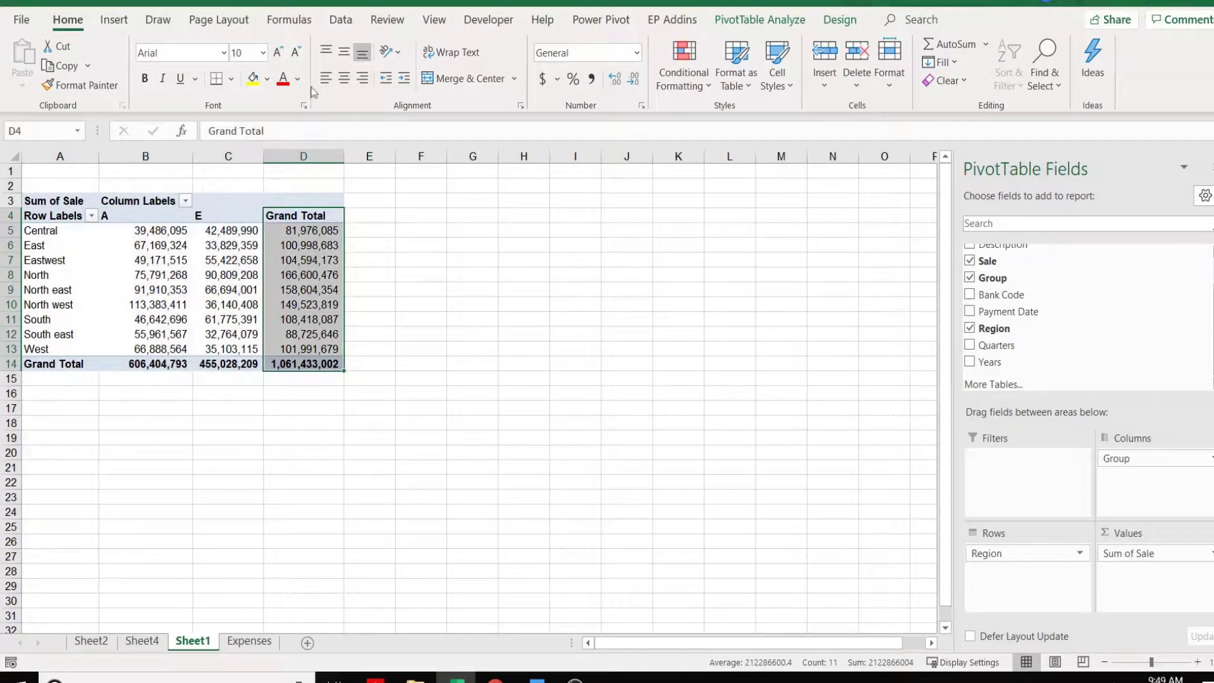
left_click(343, 79)
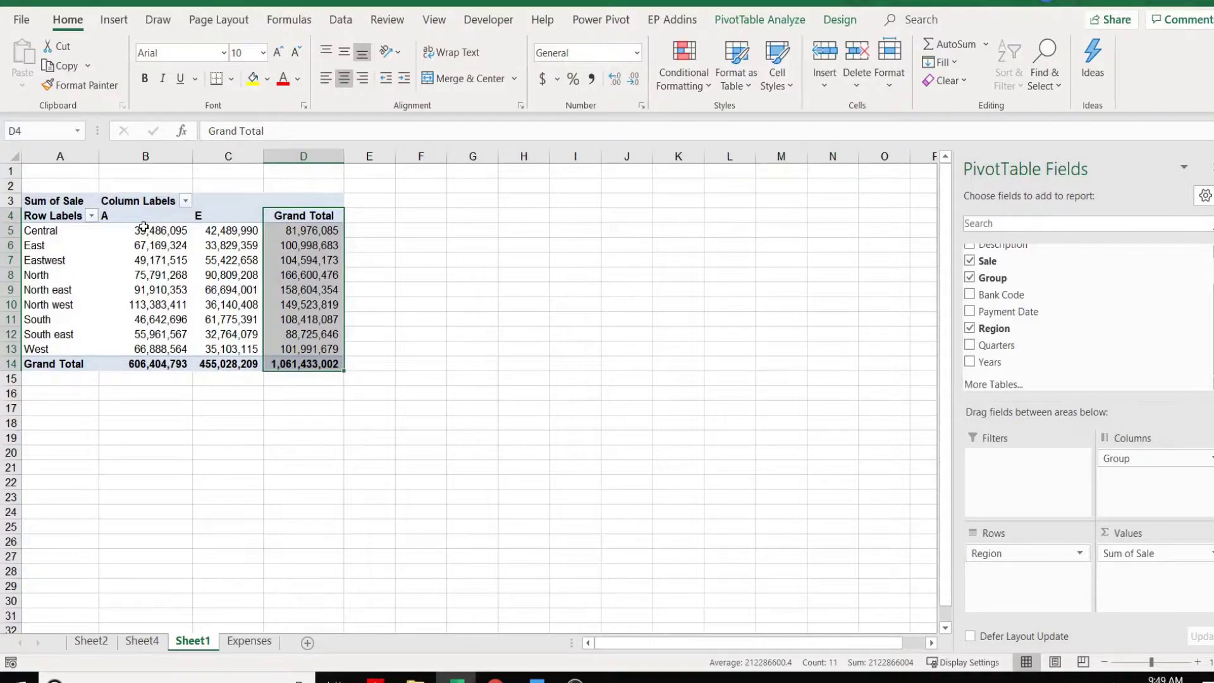
left_click_drag(143, 228, 227, 221)
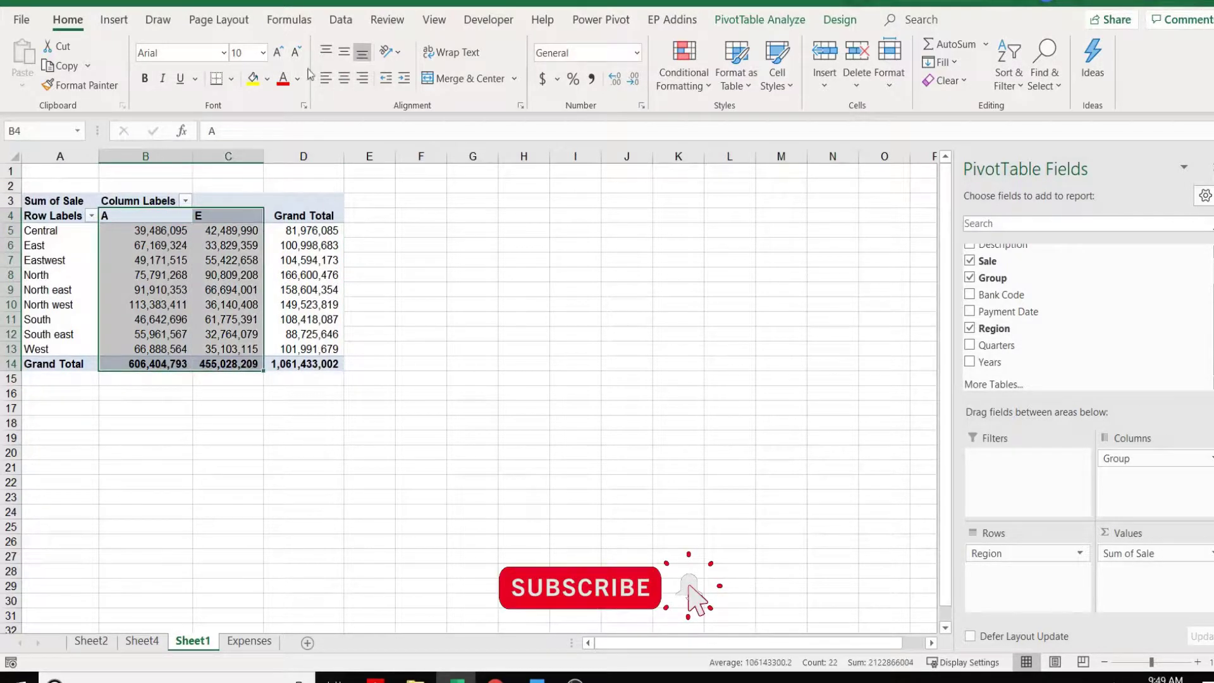
left_click(343, 78)
left_click(302, 305)
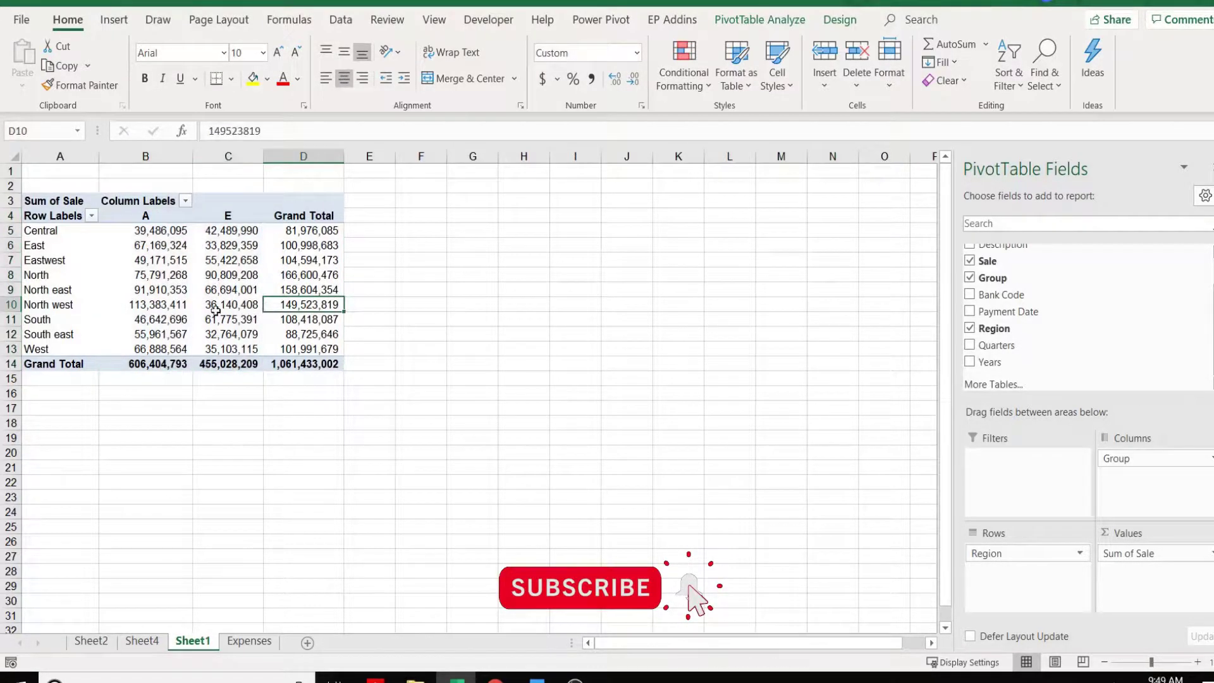
left_click(217, 217)
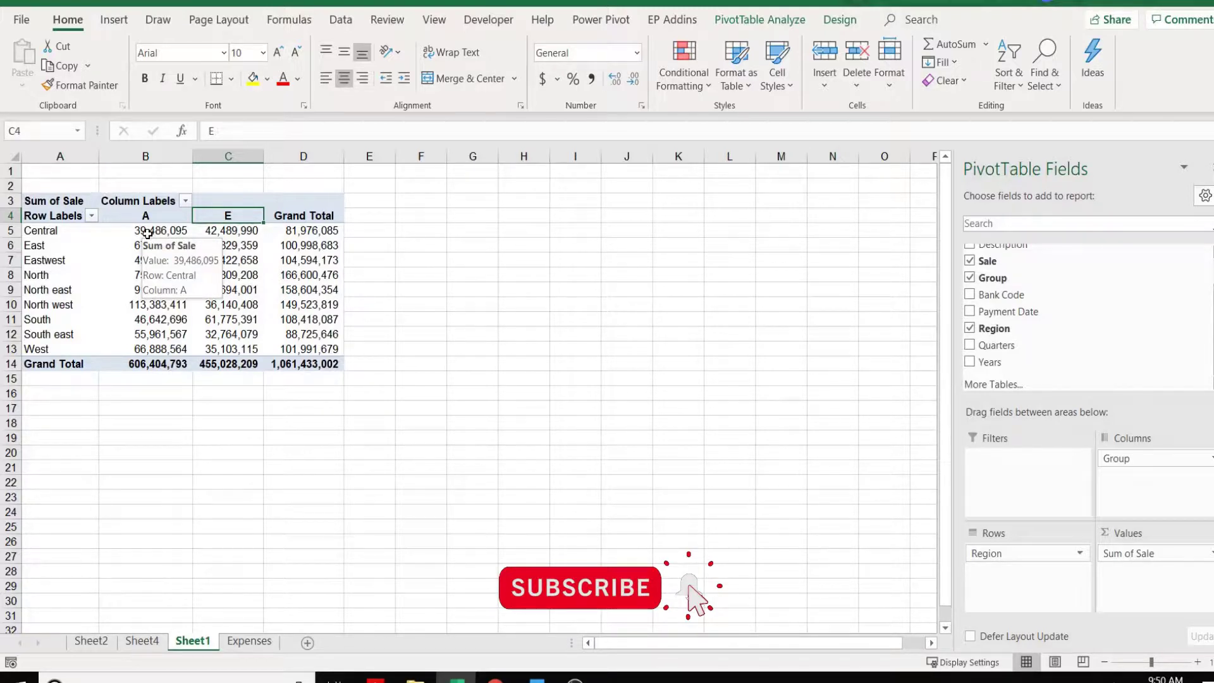
left_click(153, 231)
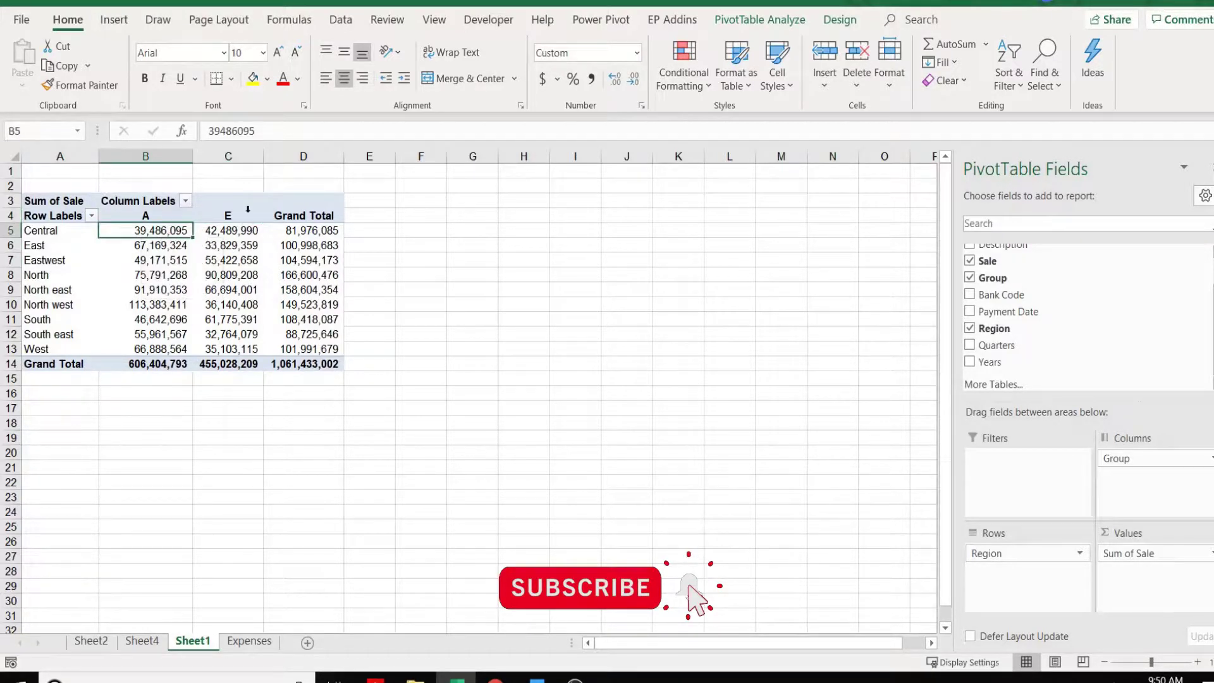
left_click(243, 228)
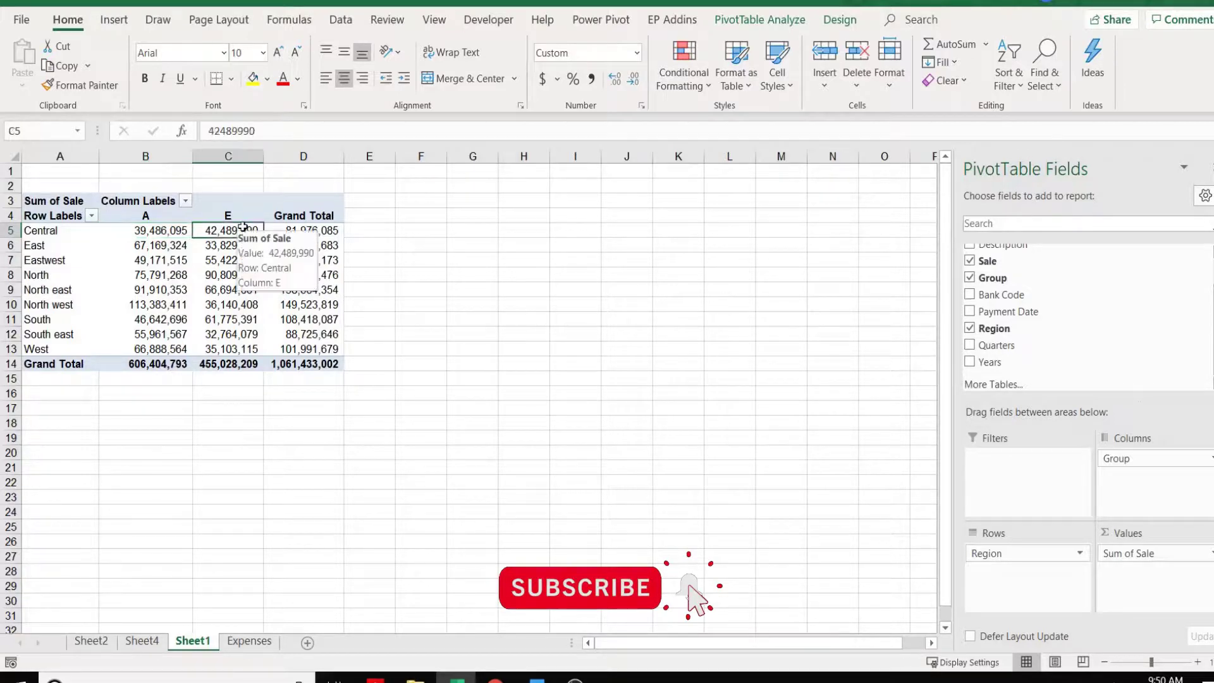
left_click(35, 246)
left_click(47, 276)
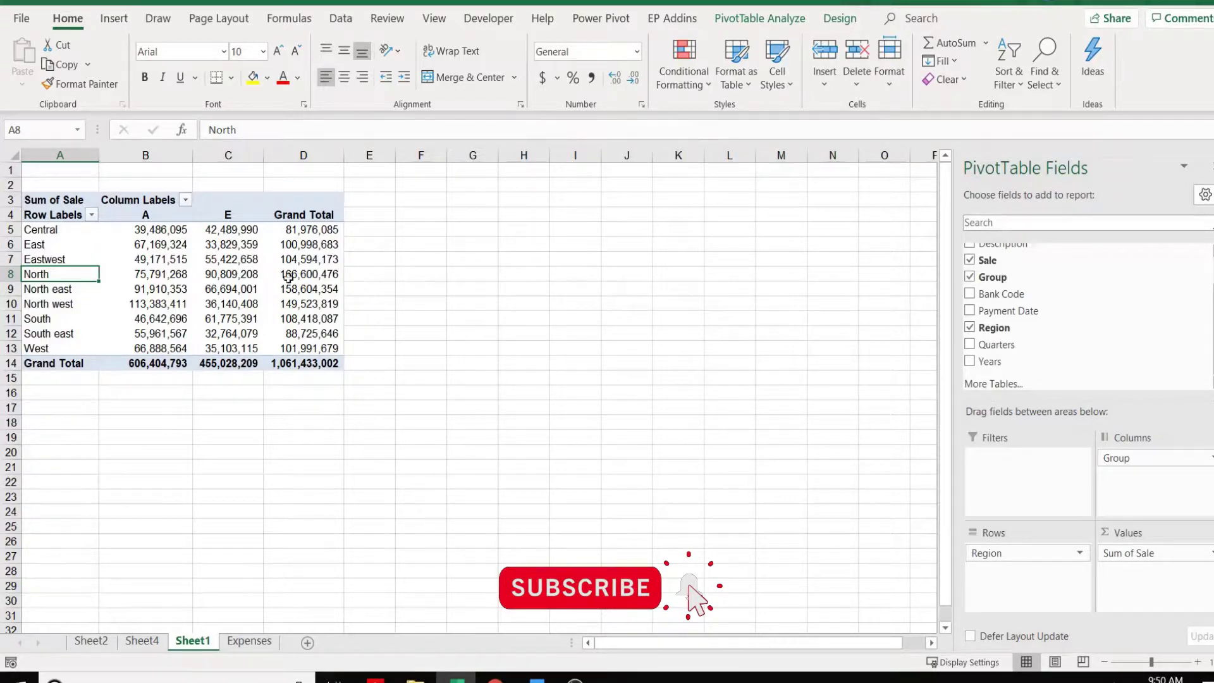
Insert a clustered column PivotChart of Sum of Sale by Region and Group
left_click(116, 17)
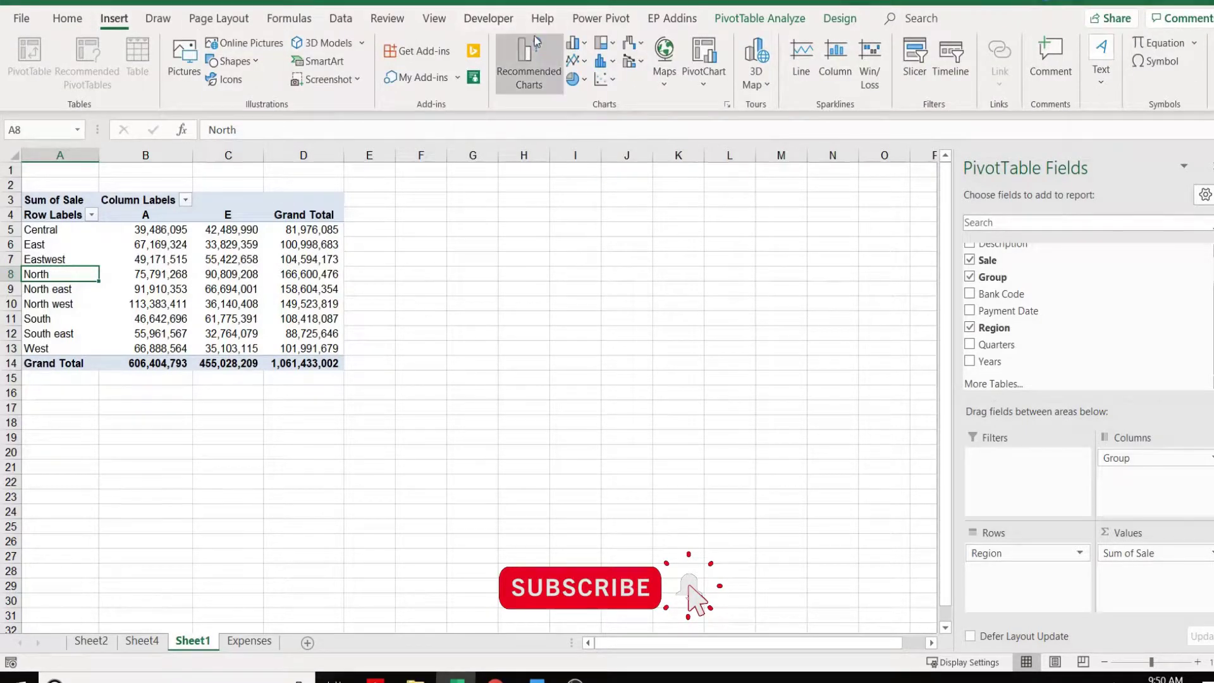
left_click(575, 45)
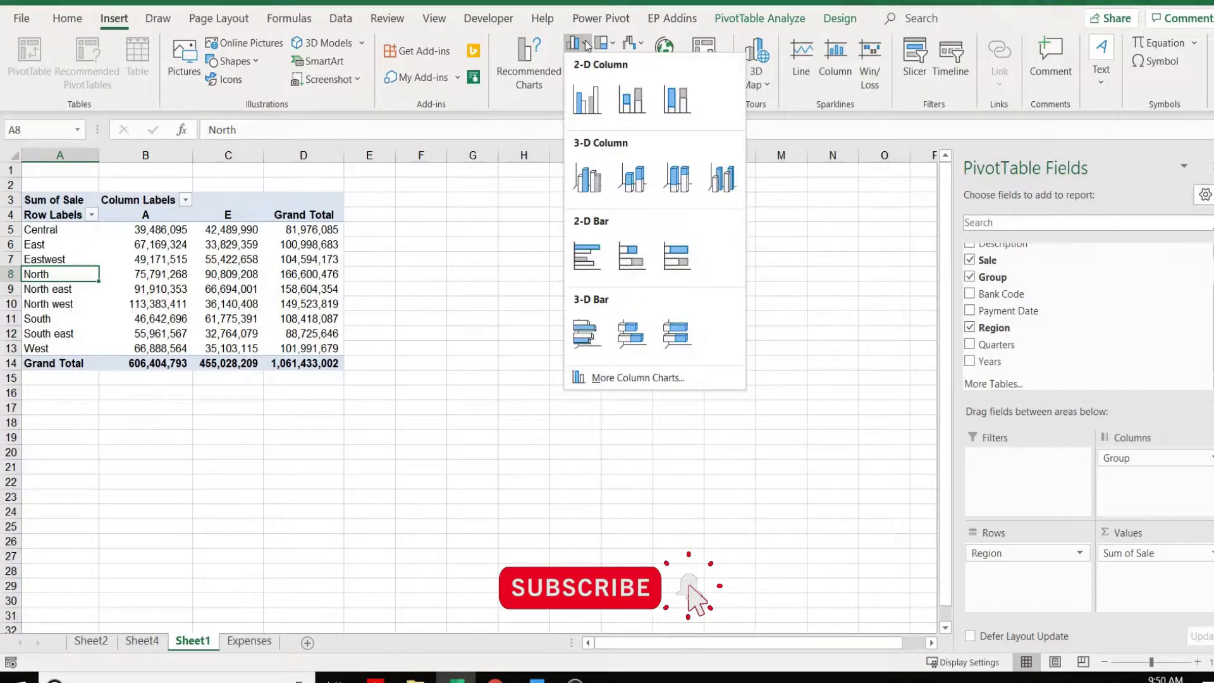
left_click(587, 99)
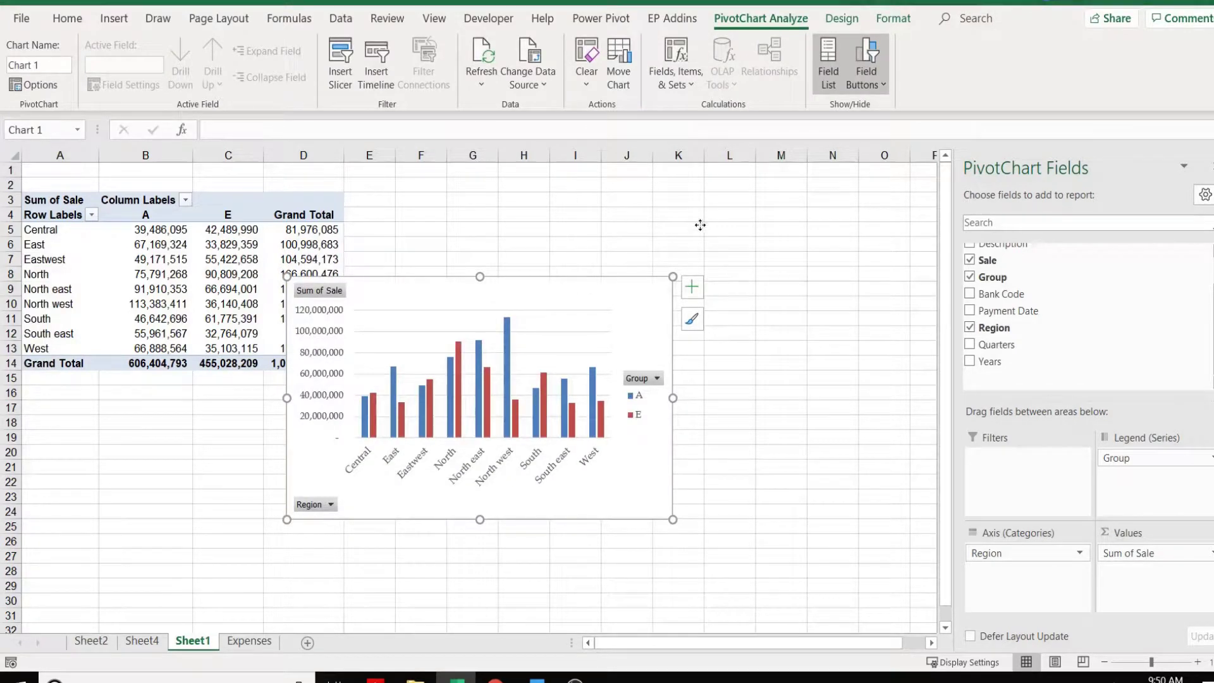
Move the chart up beside the table and hide all its field buttons
left_click_drag(574, 288, 688, 223)
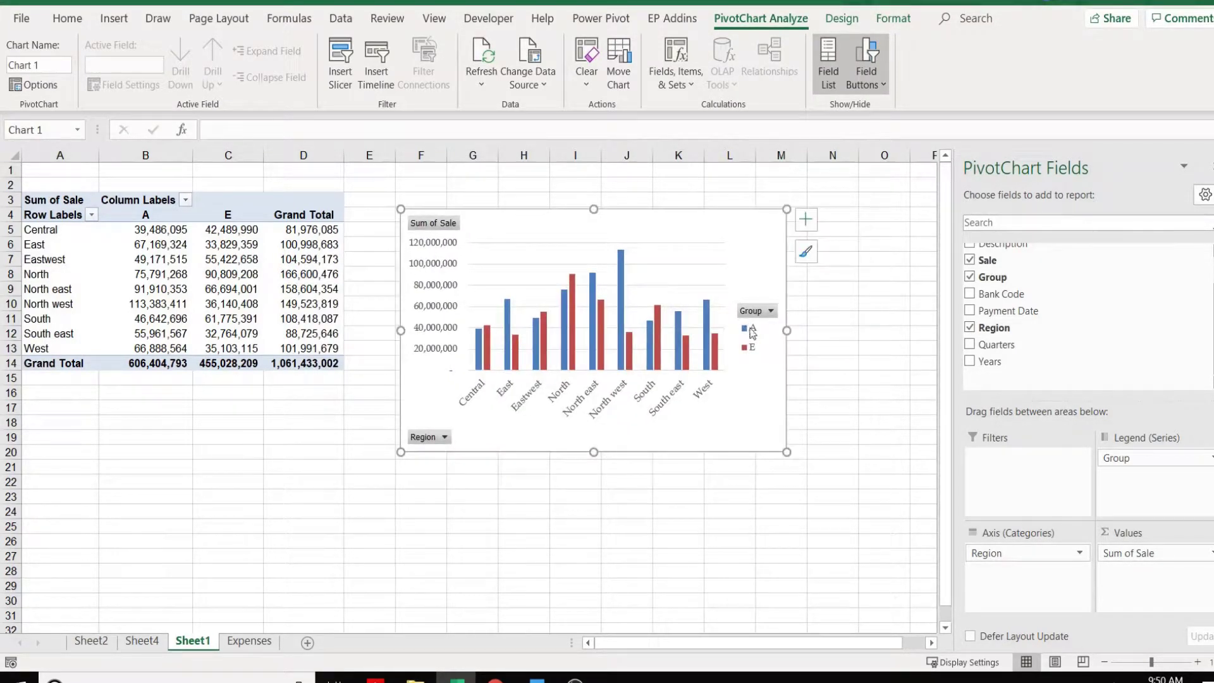
right_click(434, 224)
left_click(518, 405)
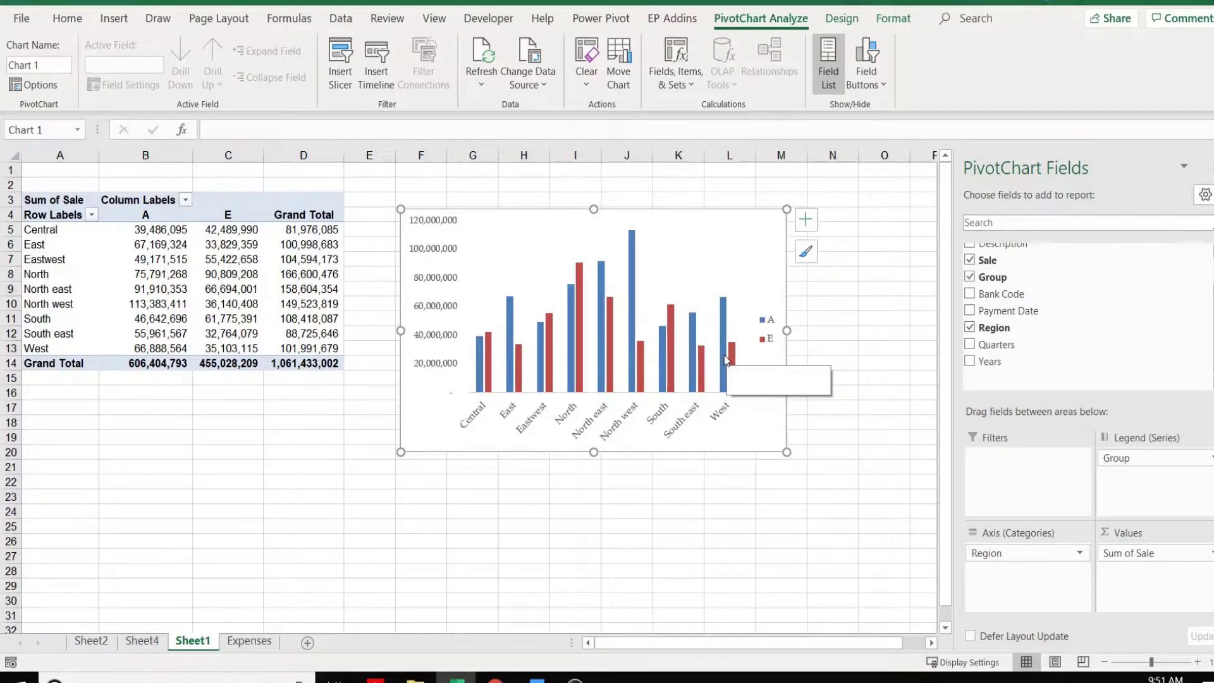
Lower series A's gap width to about 28% so the columns widen, then close the panes
right_click(722, 372)
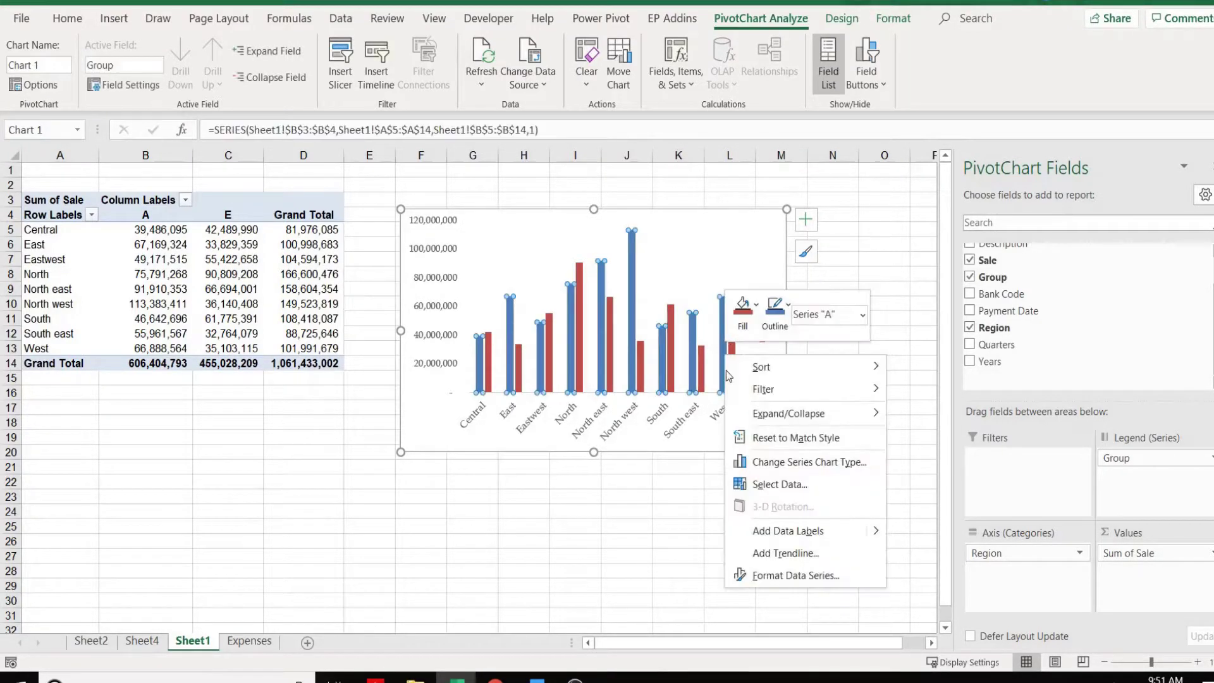
key("Escape")
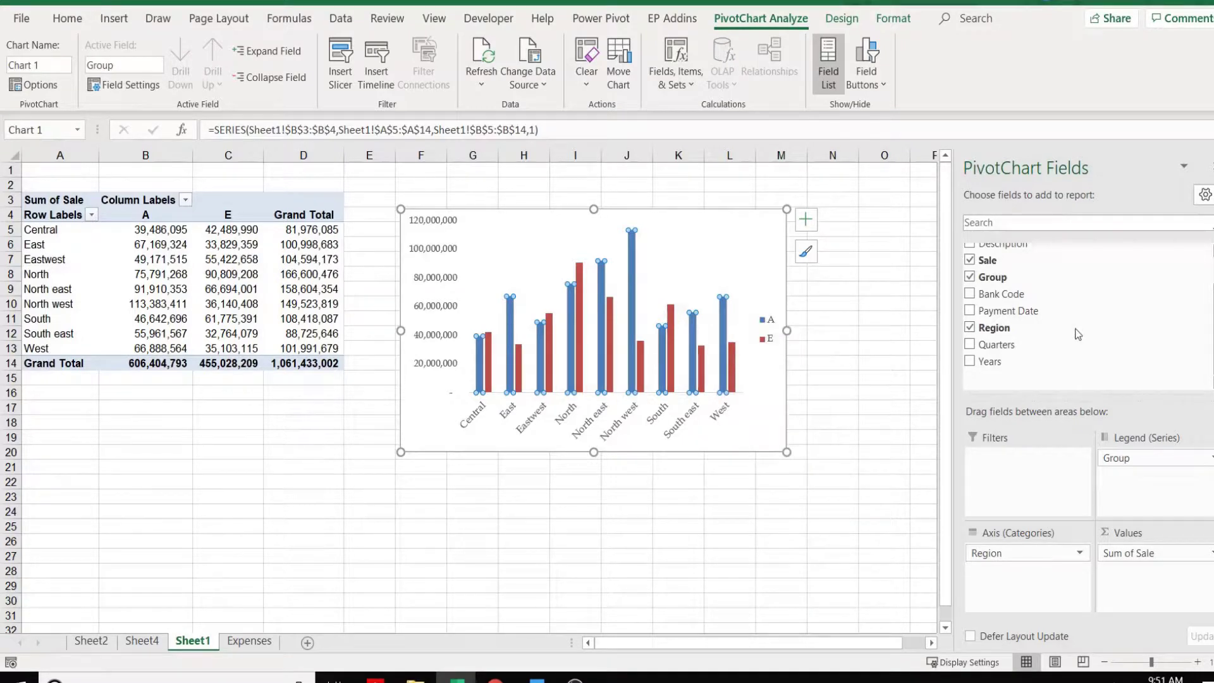
key("ctrl+1")
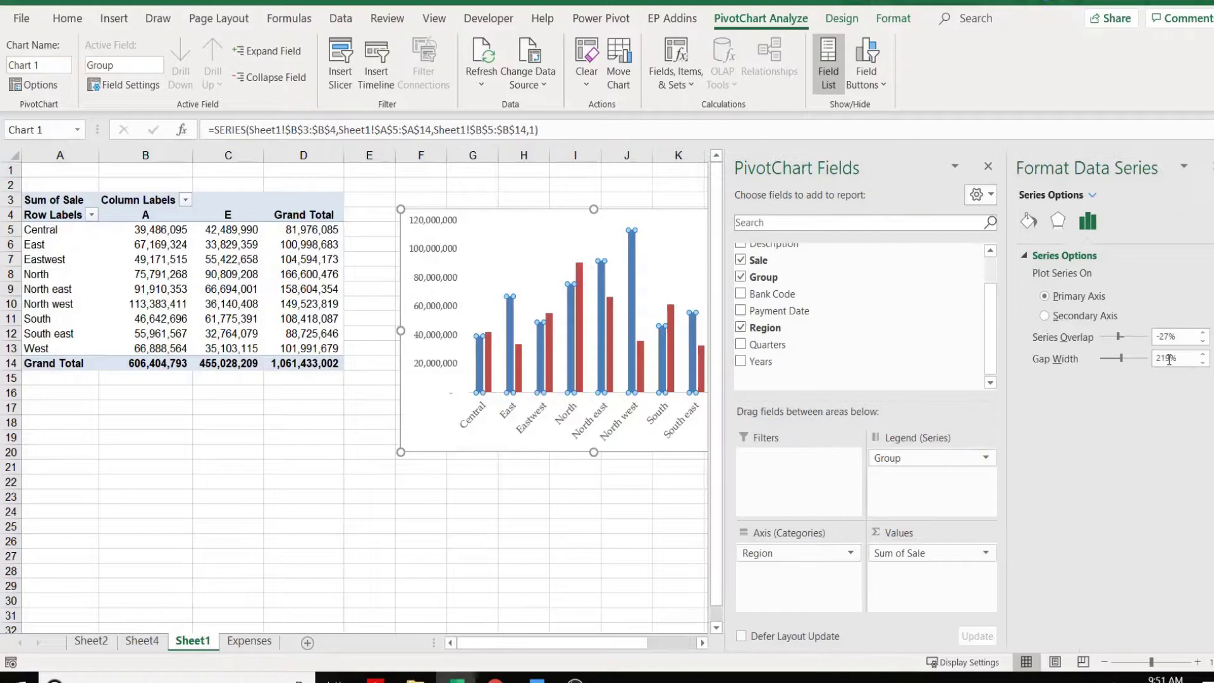
mouse_move(1123, 360)
left_mouse_down()
mouse_move(1106, 363)
mouse_move(1105, 340)
mouse_move(1122, 340)
left_mouse_up()
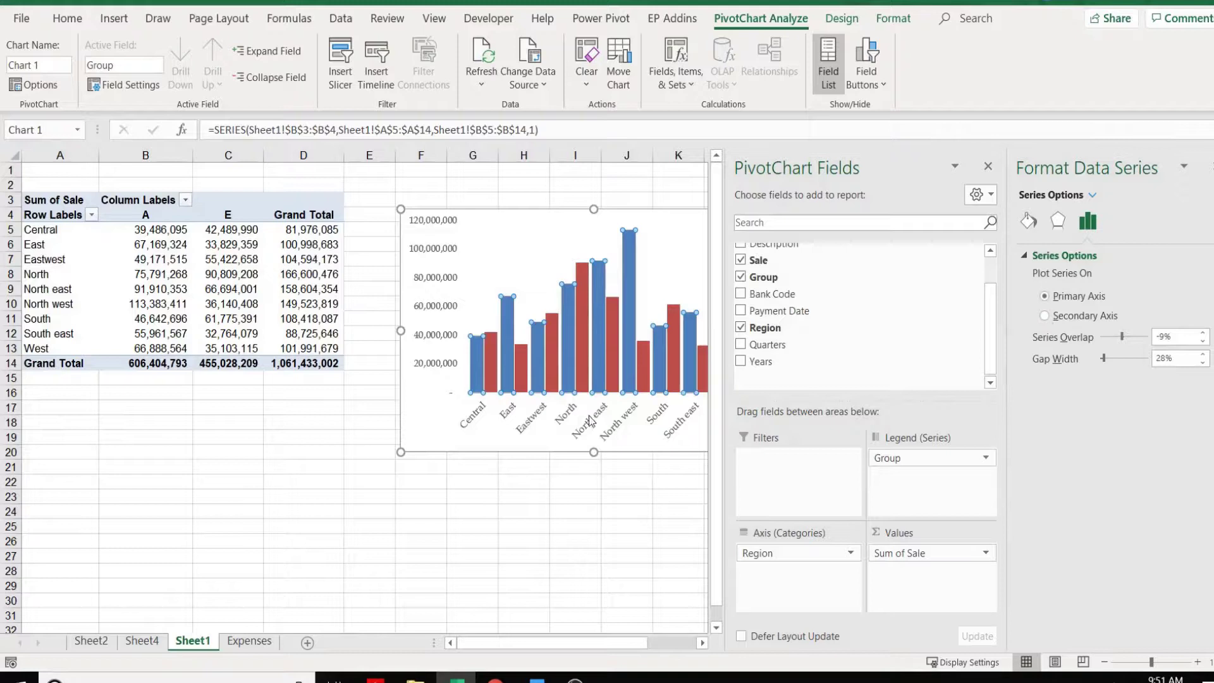
left_click(479, 438)
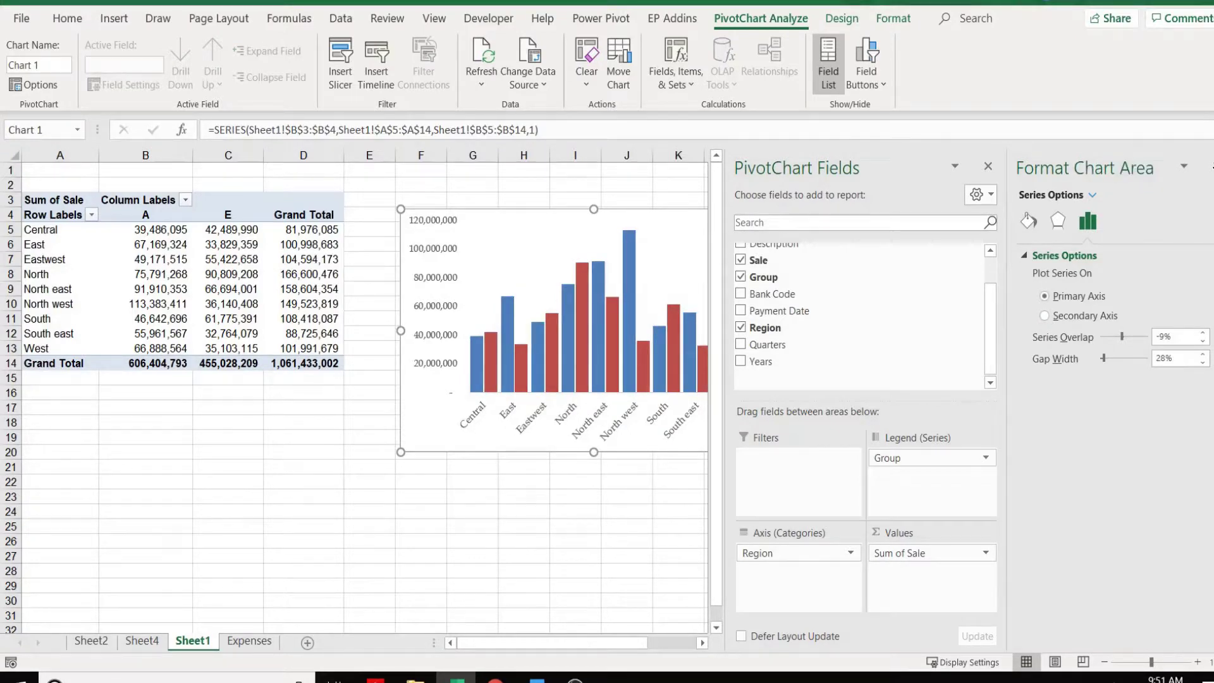
left_click(1209, 167)
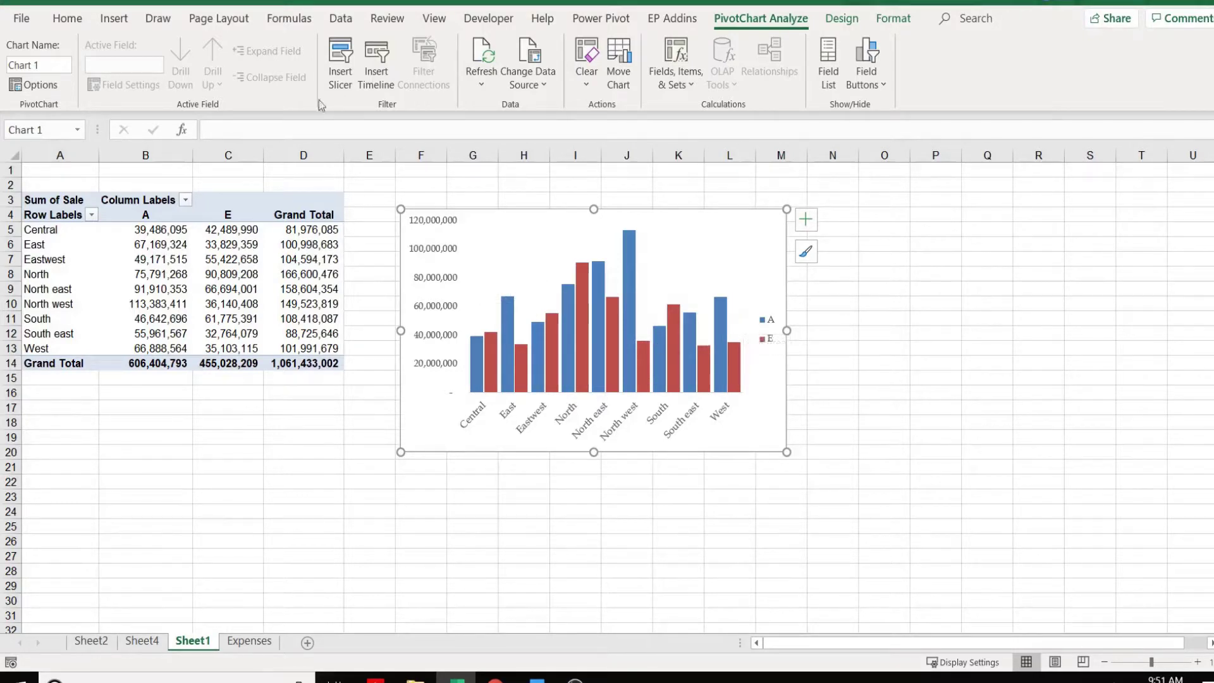
Add primary major vertical gridlines to the chart from the Design elements list
left_click(831, 29)
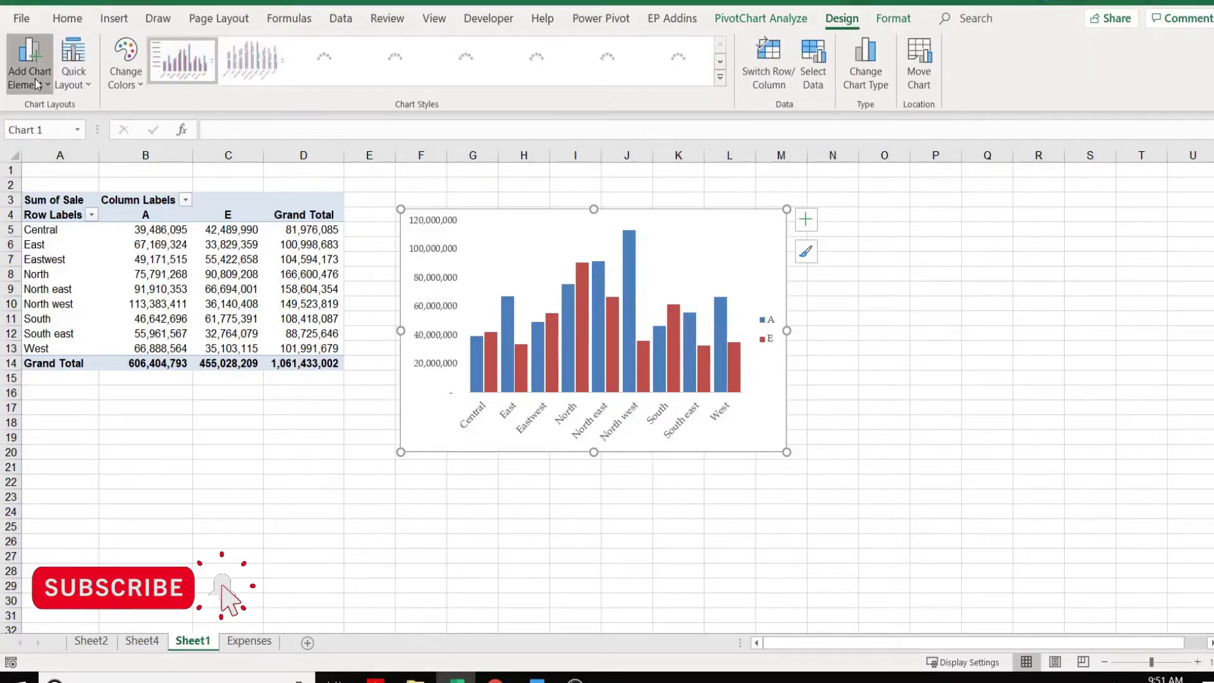
left_click(36, 84)
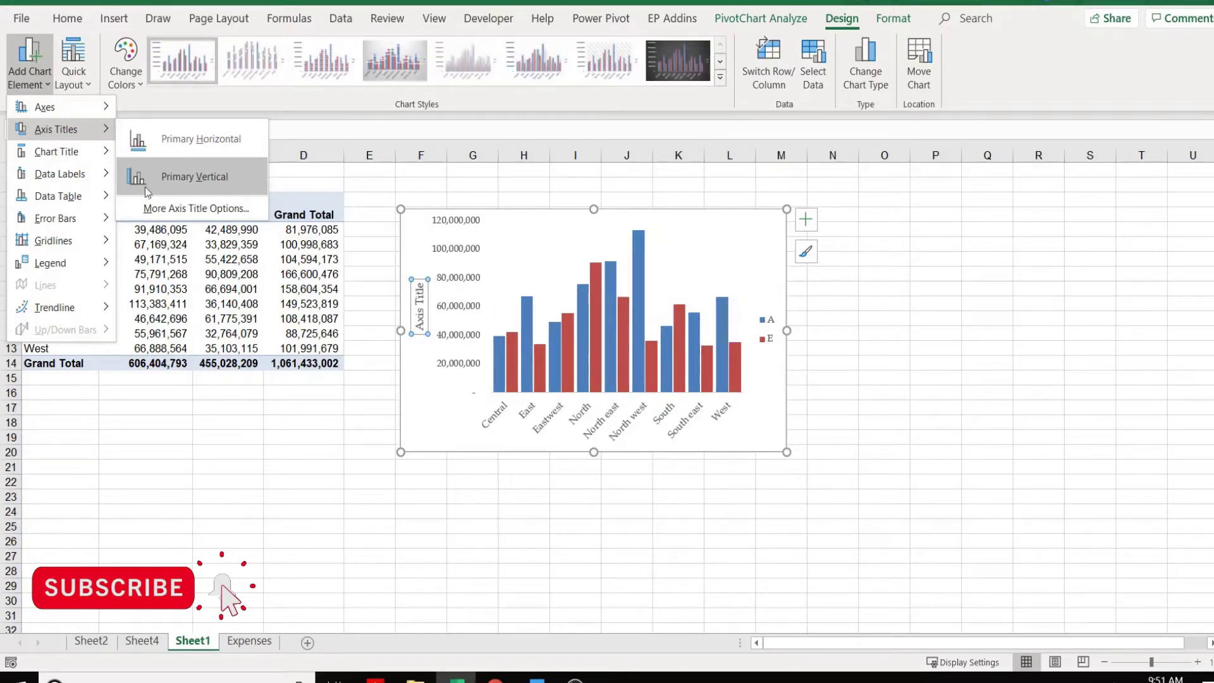
mouse_move(54, 241)
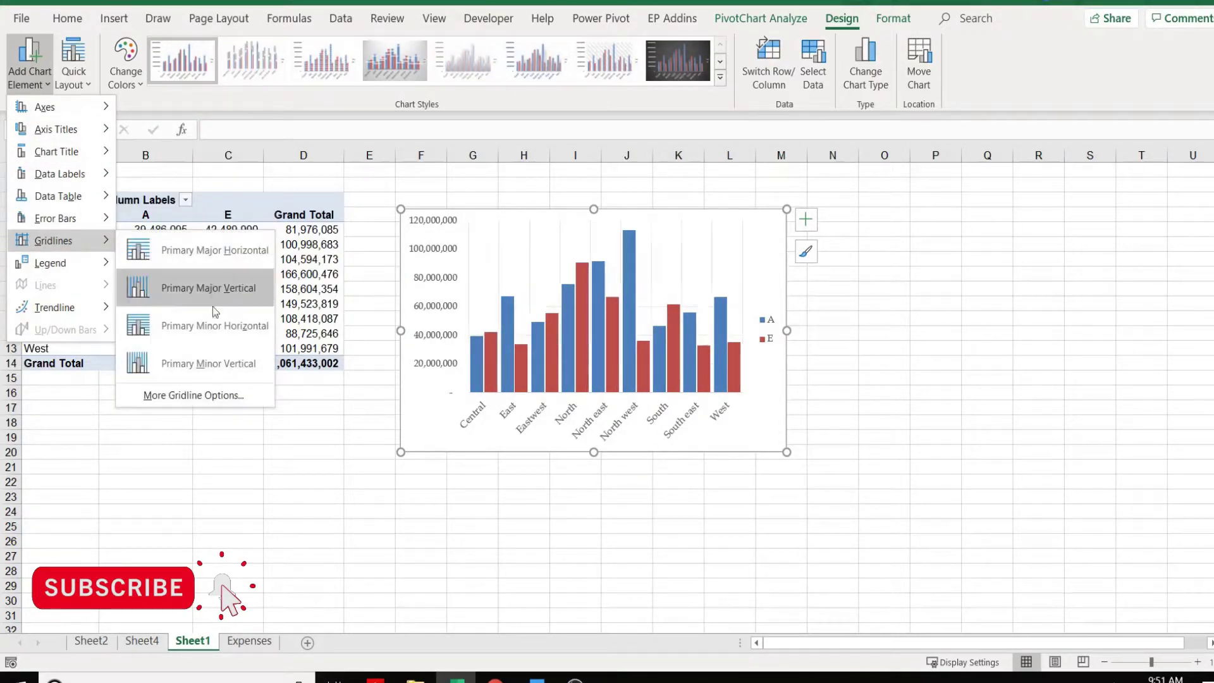
left_click(215, 296)
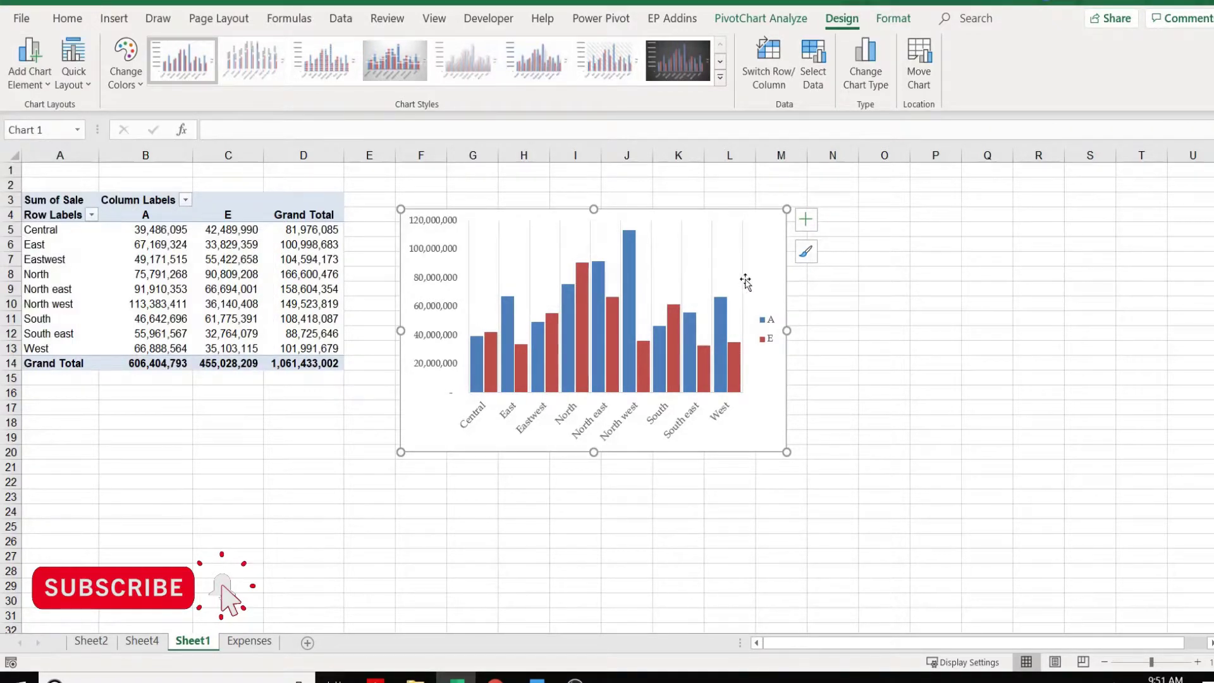
Recolour the vertical gridlines a darker grey via Format Gridlines
left_click(712, 270)
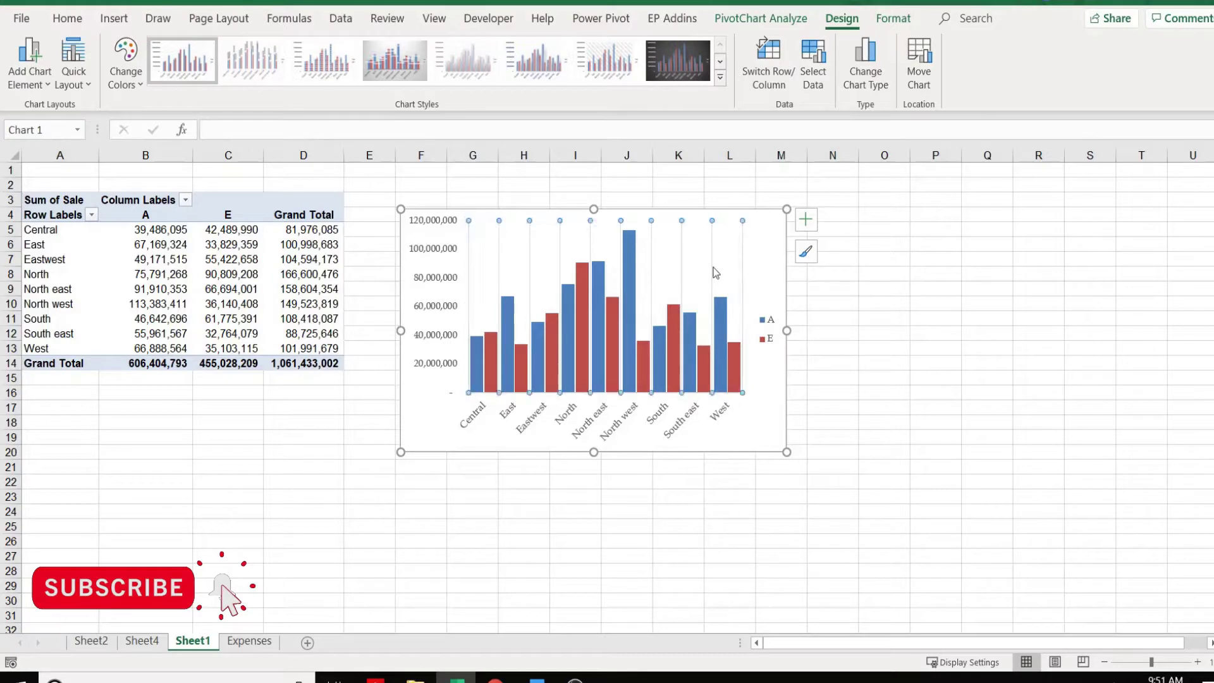
right_click(714, 272)
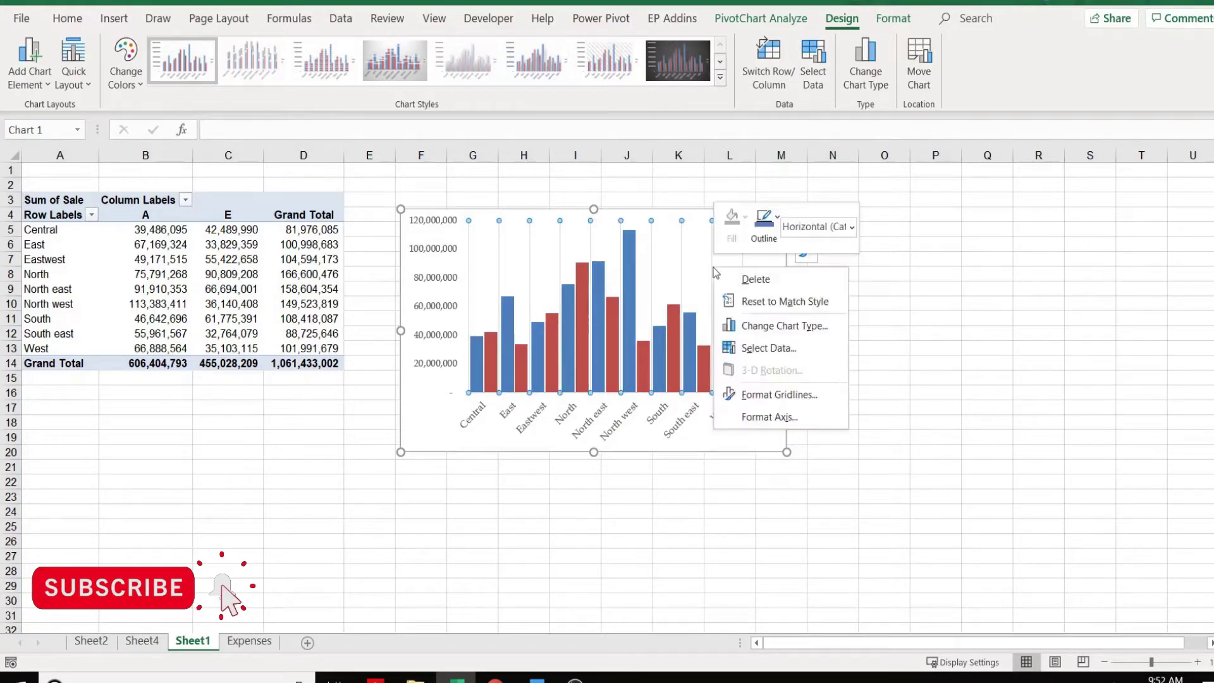
left_click(780, 395)
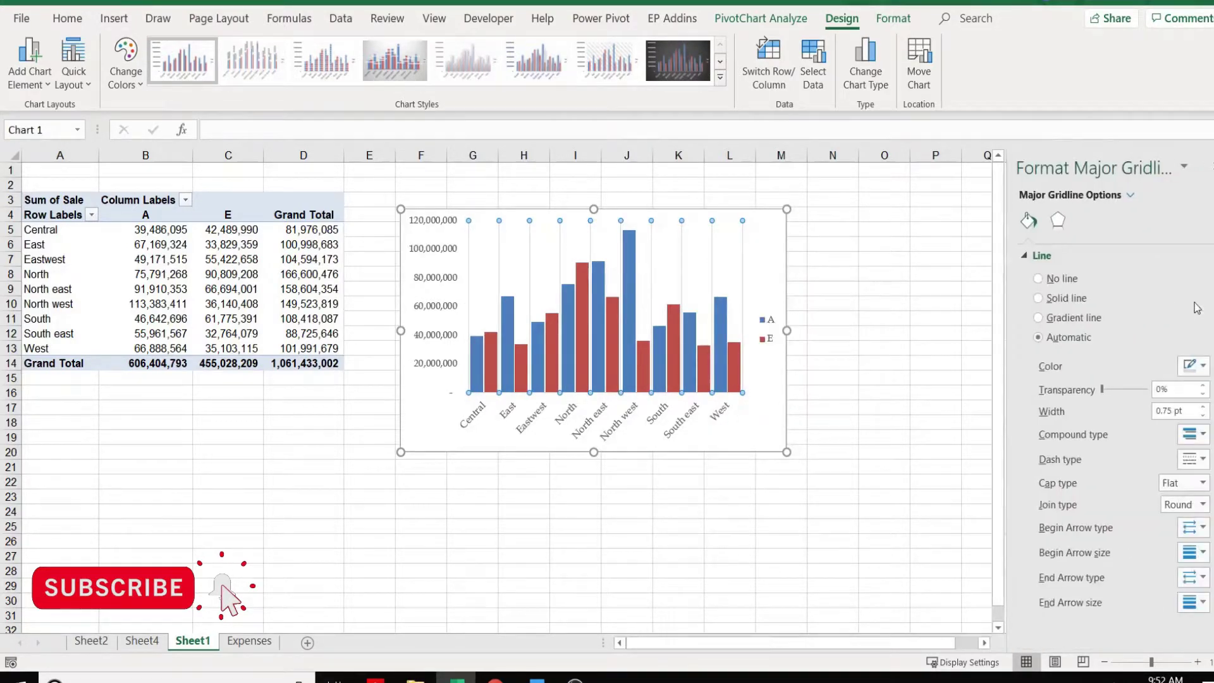
left_click(1192, 372)
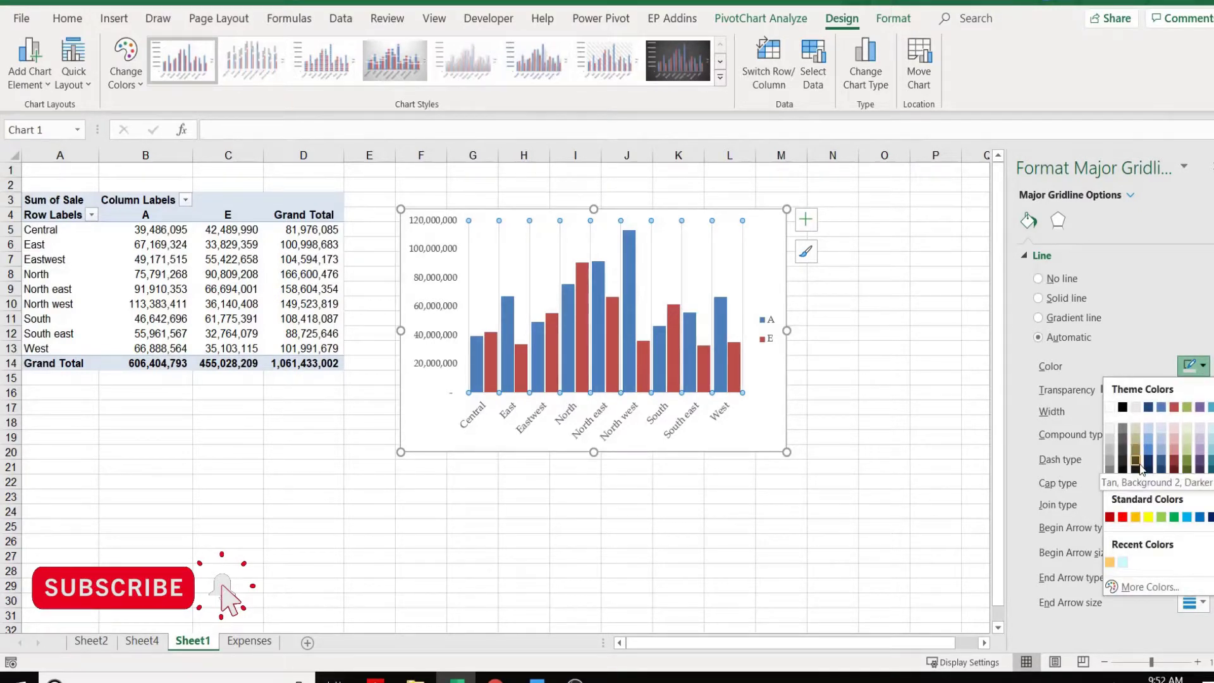
left_click(1112, 471)
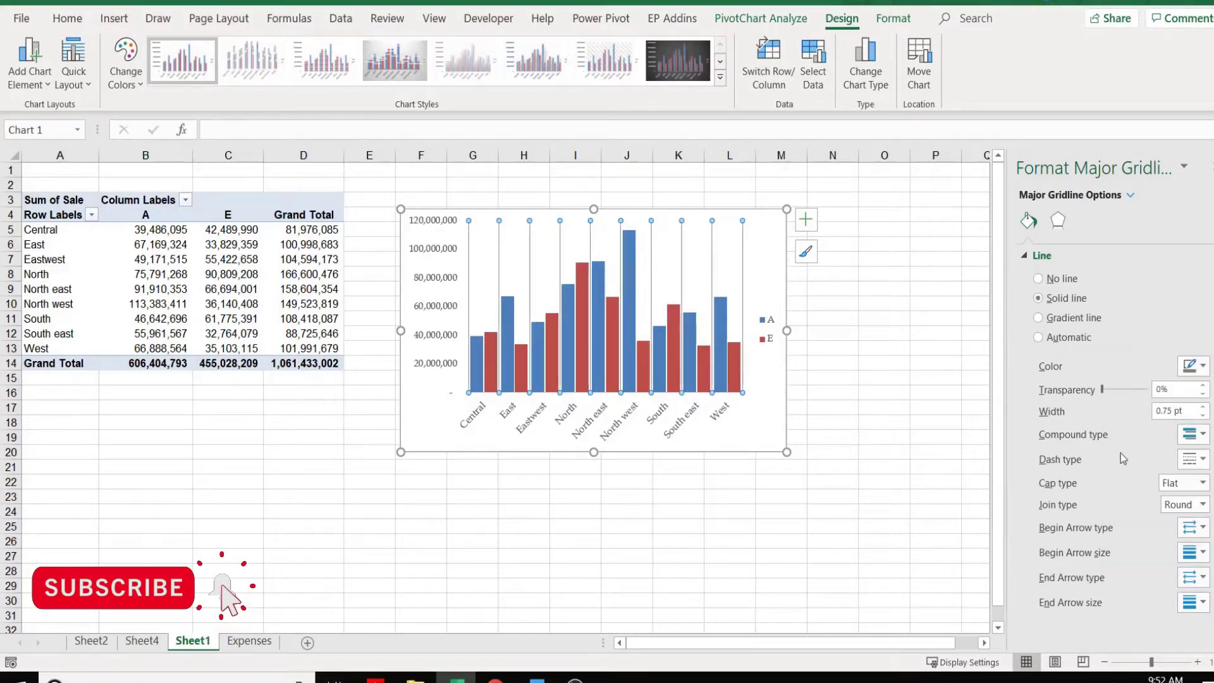
left_click(772, 309)
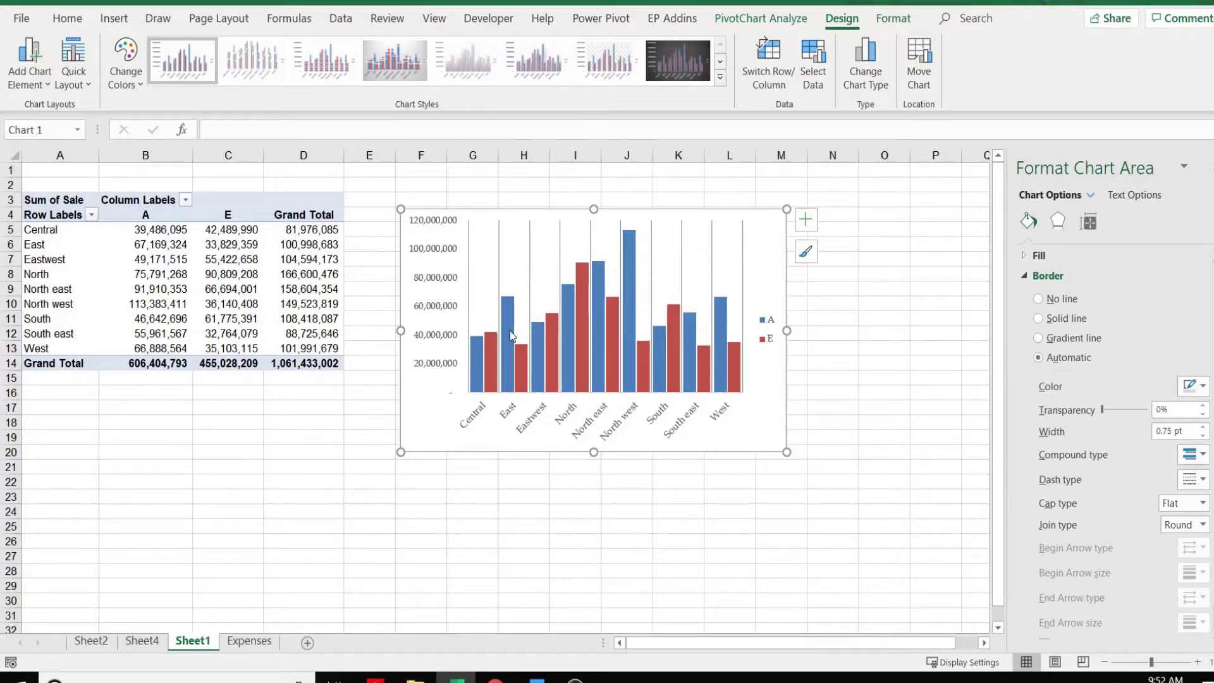
Add data labels showing the values on series A's columns
right_click(507, 330)
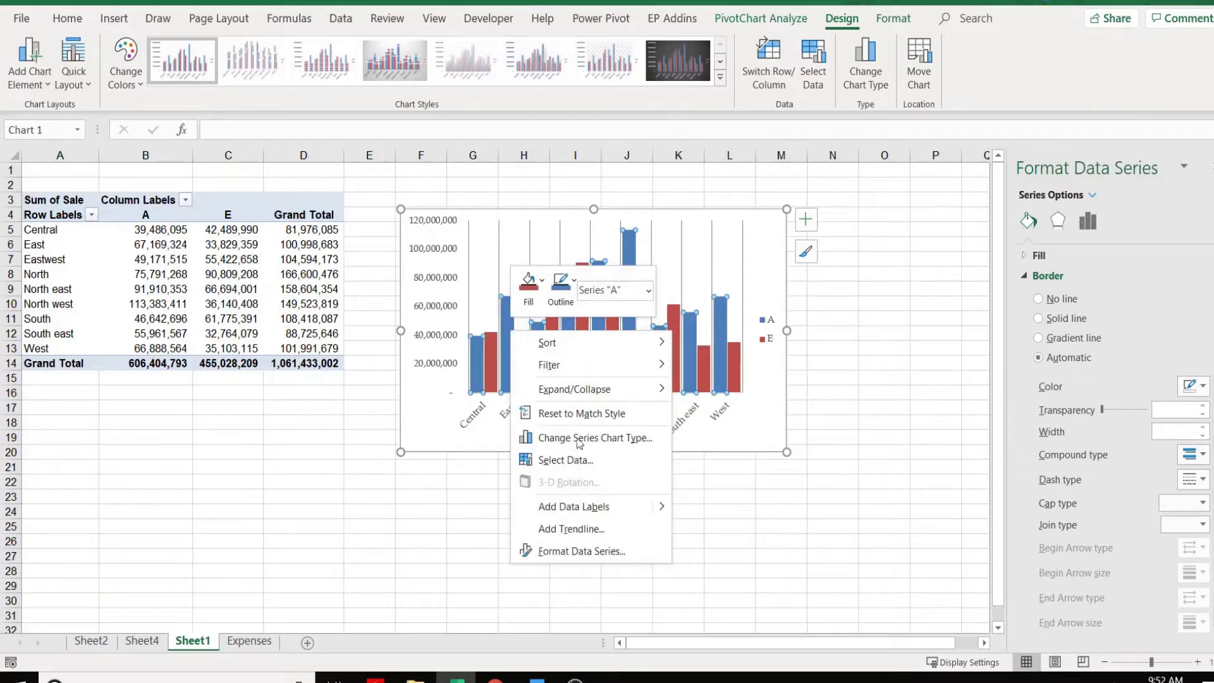
key("Escape")
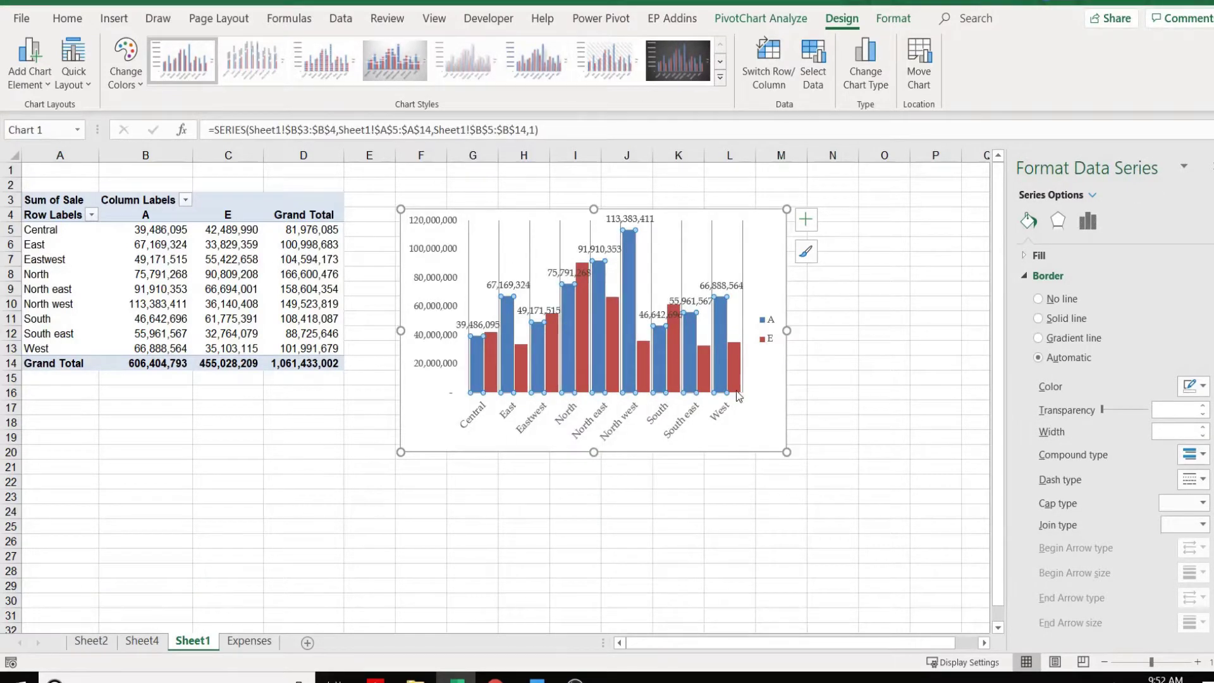
left_click(770, 402)
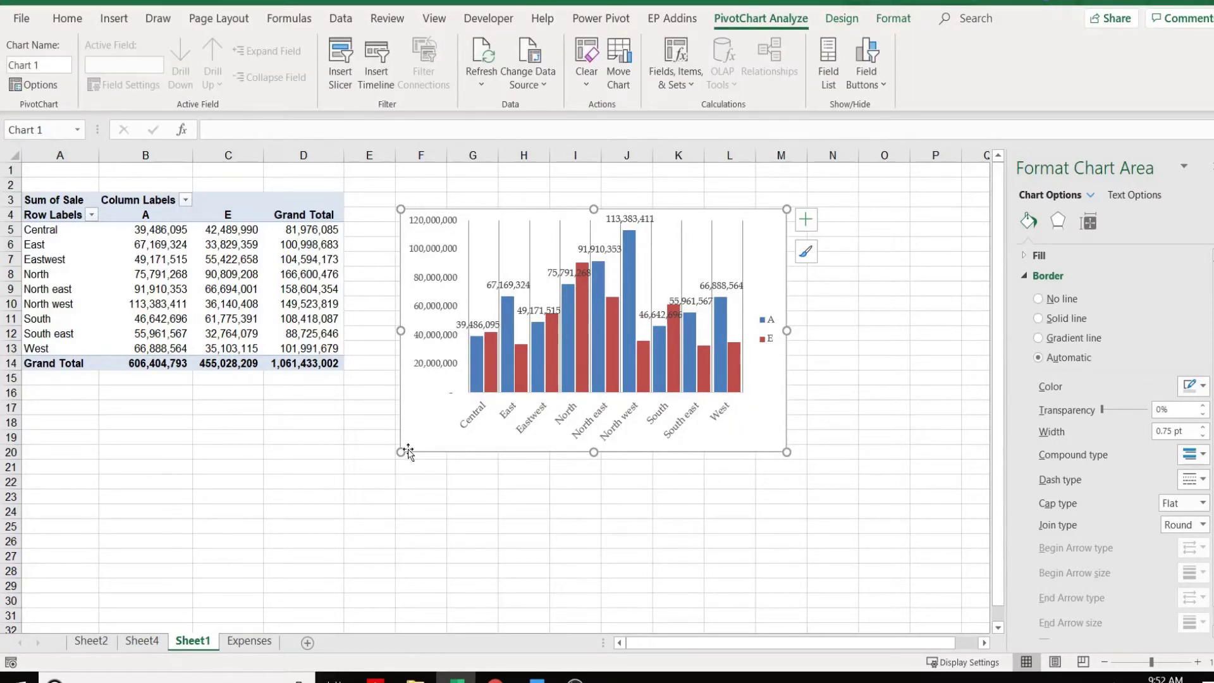
Enlarge the chart and reposition it to the right of the pivot table
left_click_drag(401, 450, 169, 533)
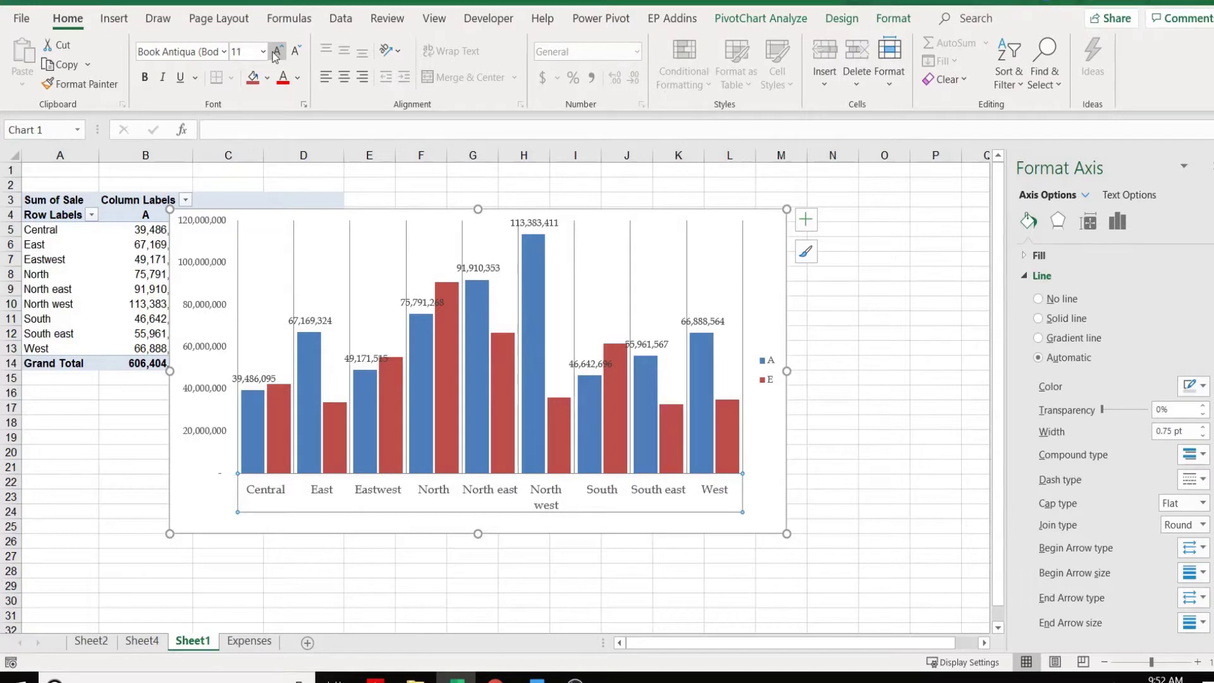
left_click(783, 287)
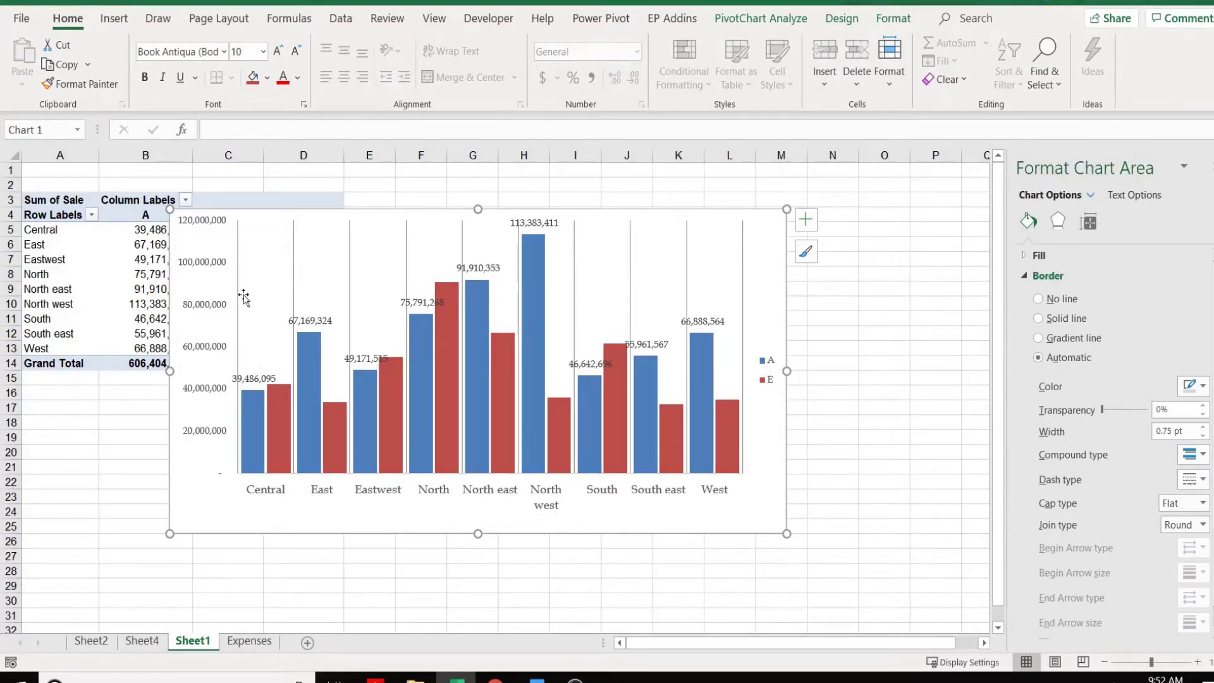
left_click_drag(171, 529, 236, 496)
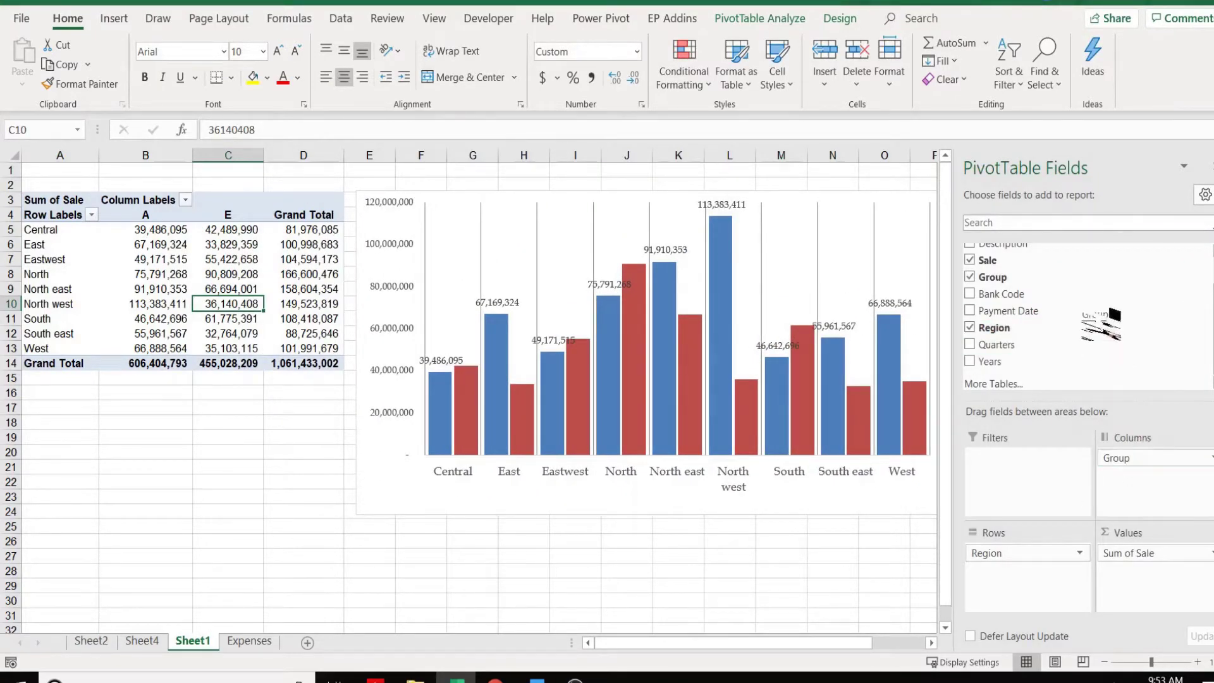
Drag Group out of Columns so the pivot and chart show one Total per Region
left_click_drag(1130, 461, 1101, 323)
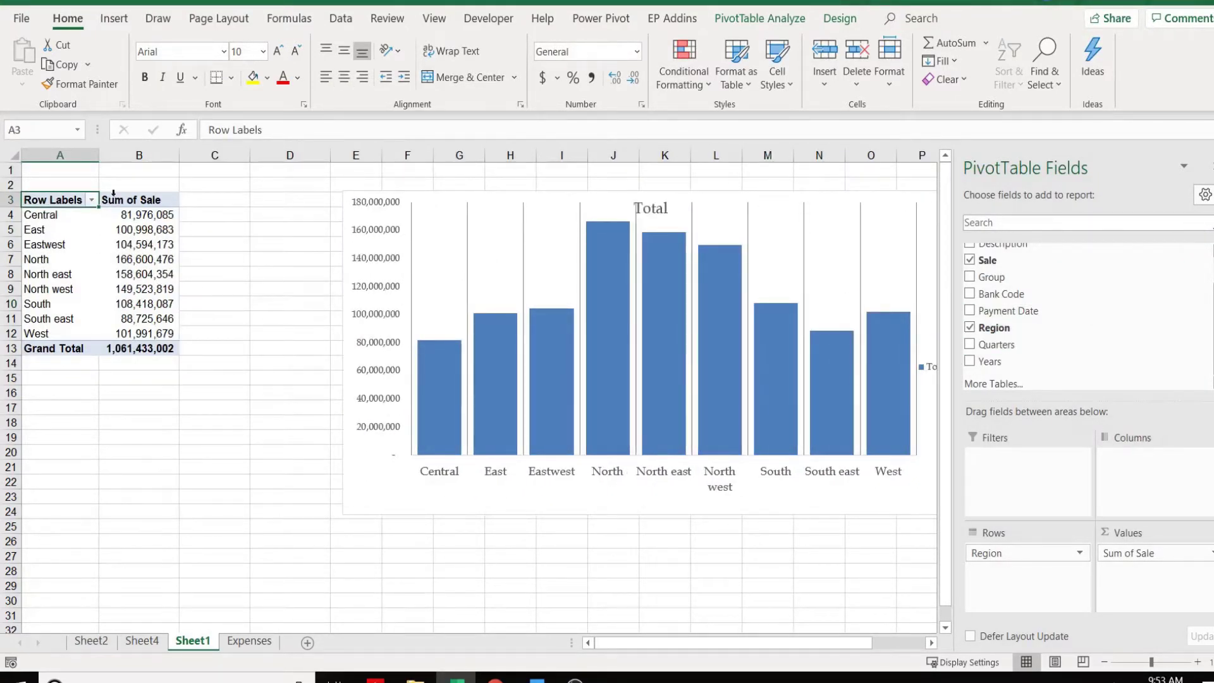